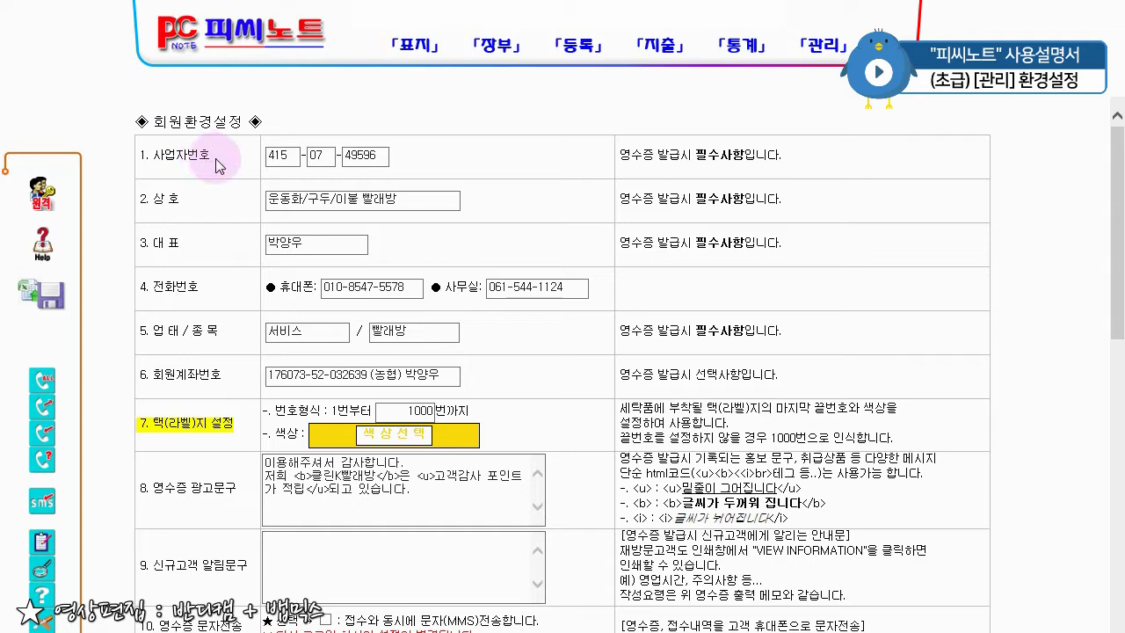
- Examine the business registration fields 1 to 6 of the member environment settings and their required-for-receipt notes
double_click(194, 158)
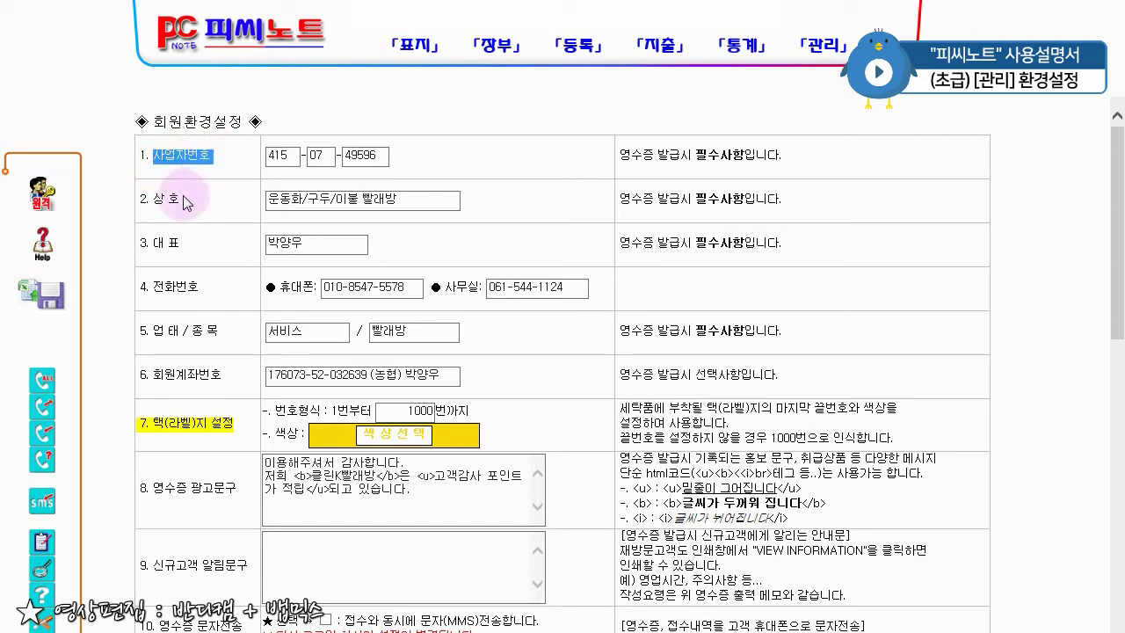
left_click(182, 197)
left_click(160, 234)
left_click(158, 288)
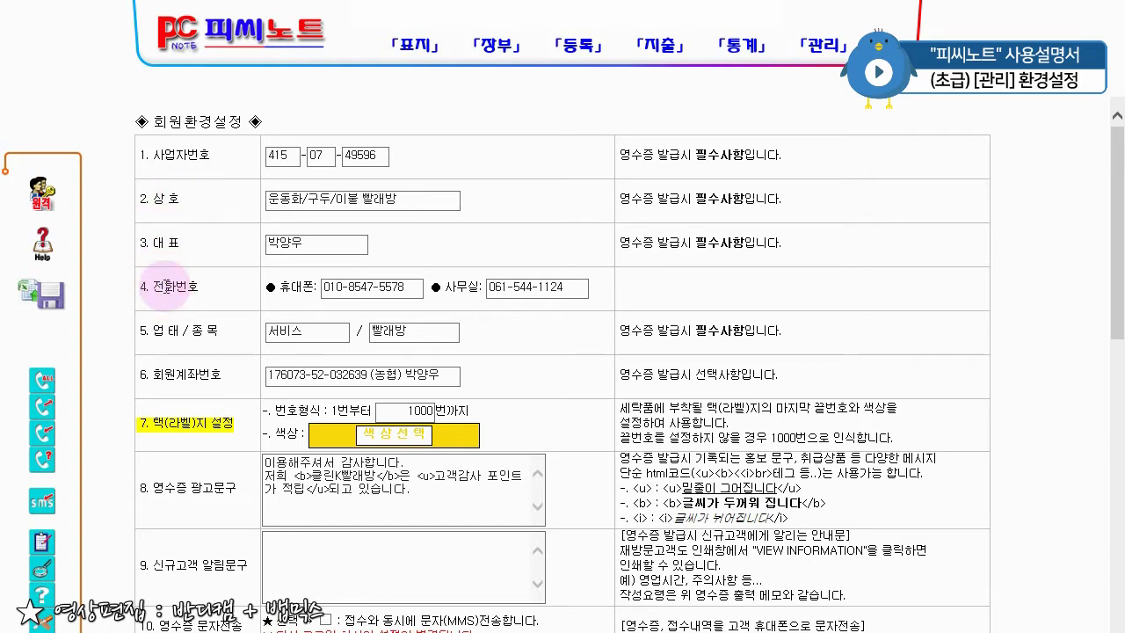
scroll(219, 235, "down", 10)
scroll(220, 235, "down", 2)
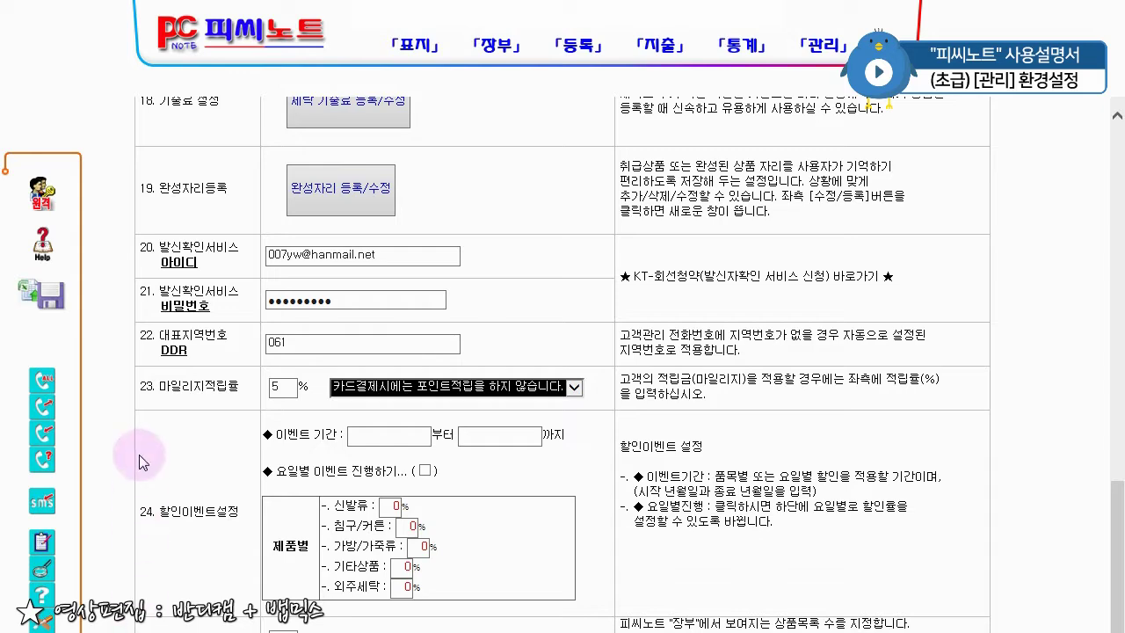
scroll(138, 495, "up", 10)
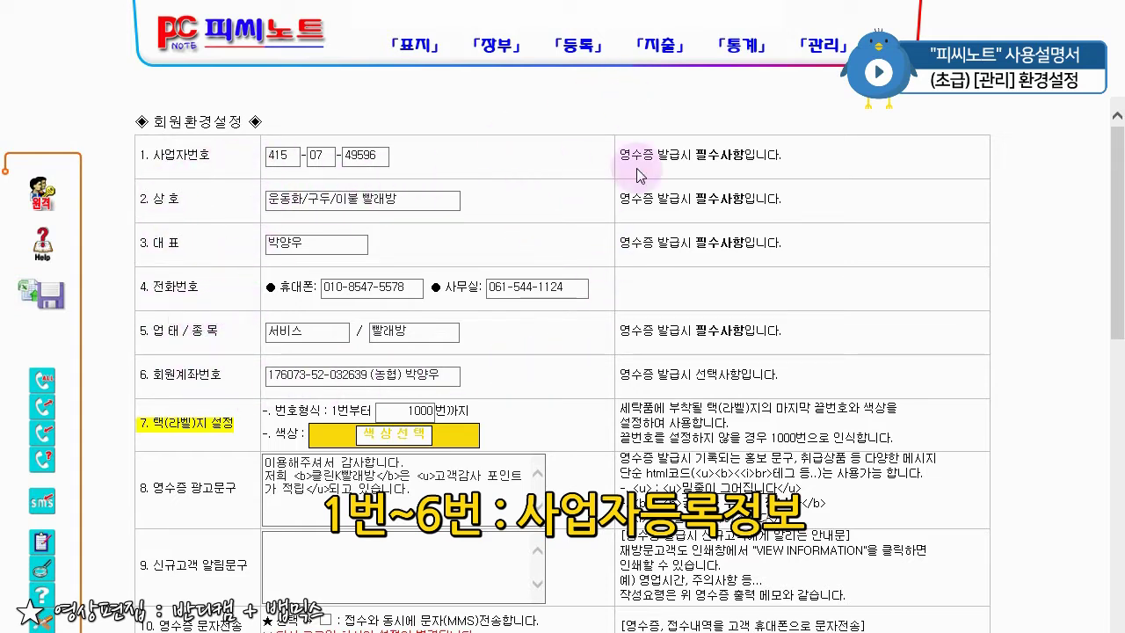
left_click_drag(619, 154, 727, 314)
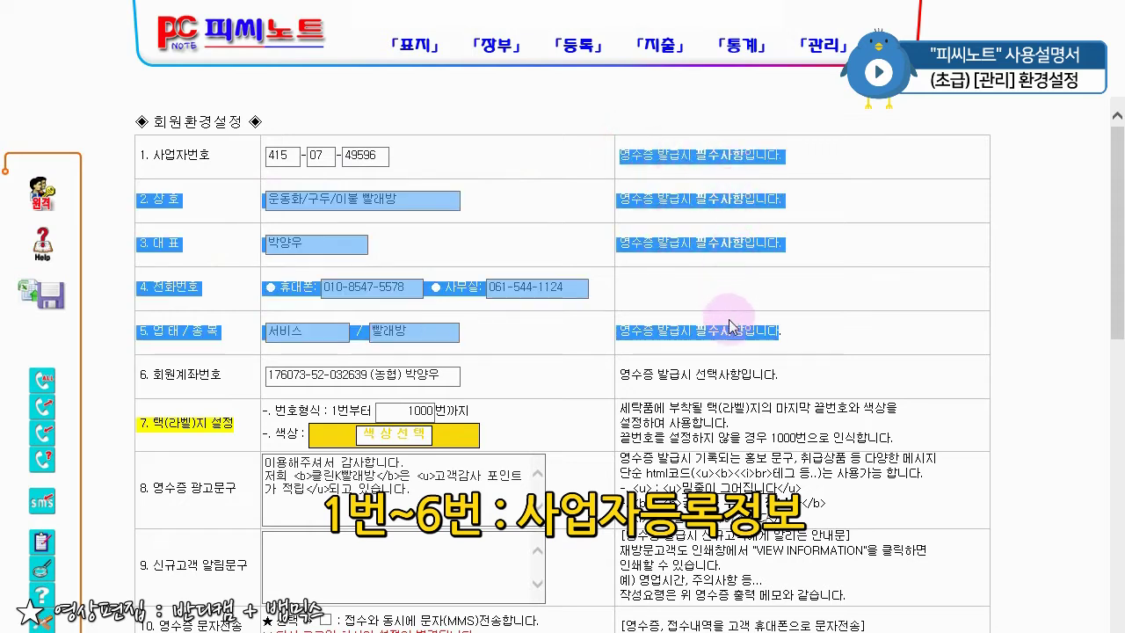
left_click(708, 160)
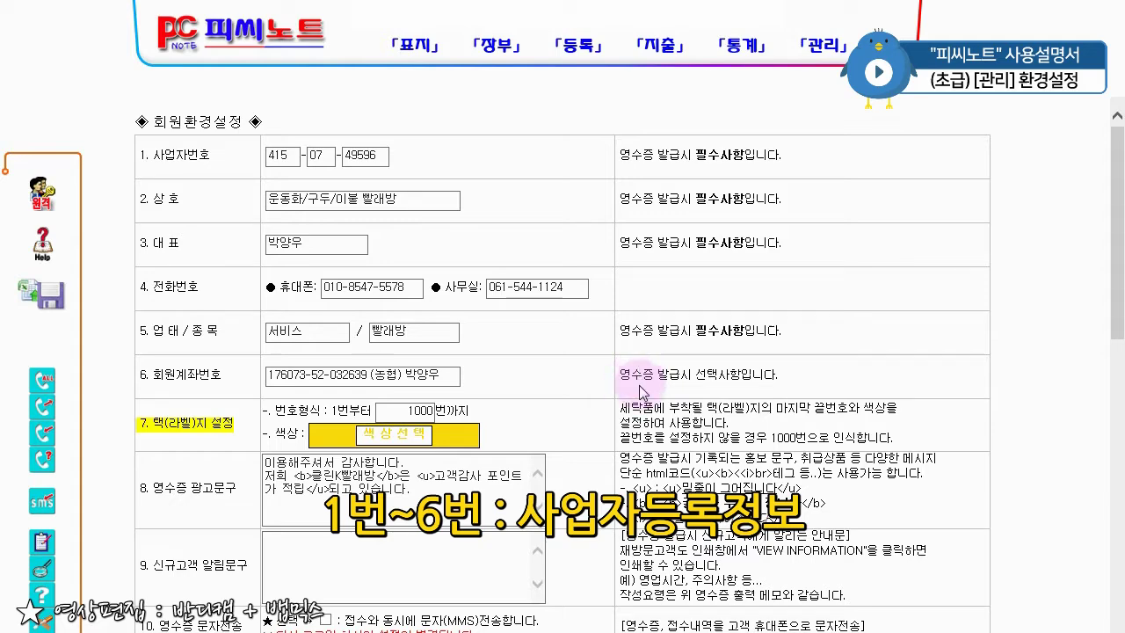
- Set the tag (label) colour in item 7 to green with RGB 9, 228, 8 and apply it
scroll(742, 456, "down", 3)
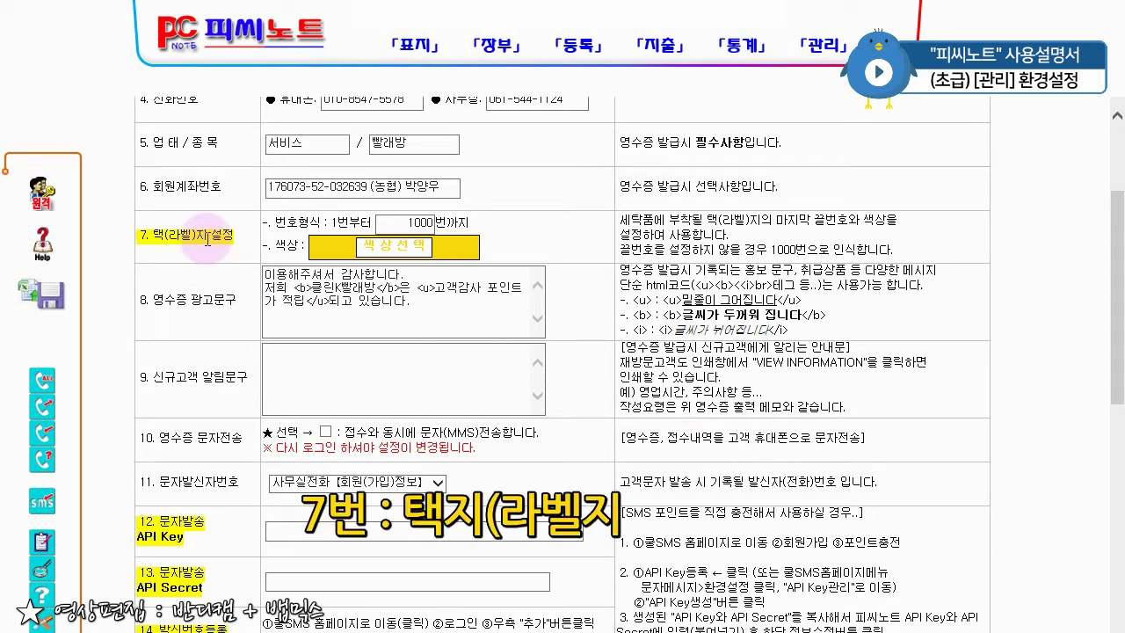
left_click(447, 245)
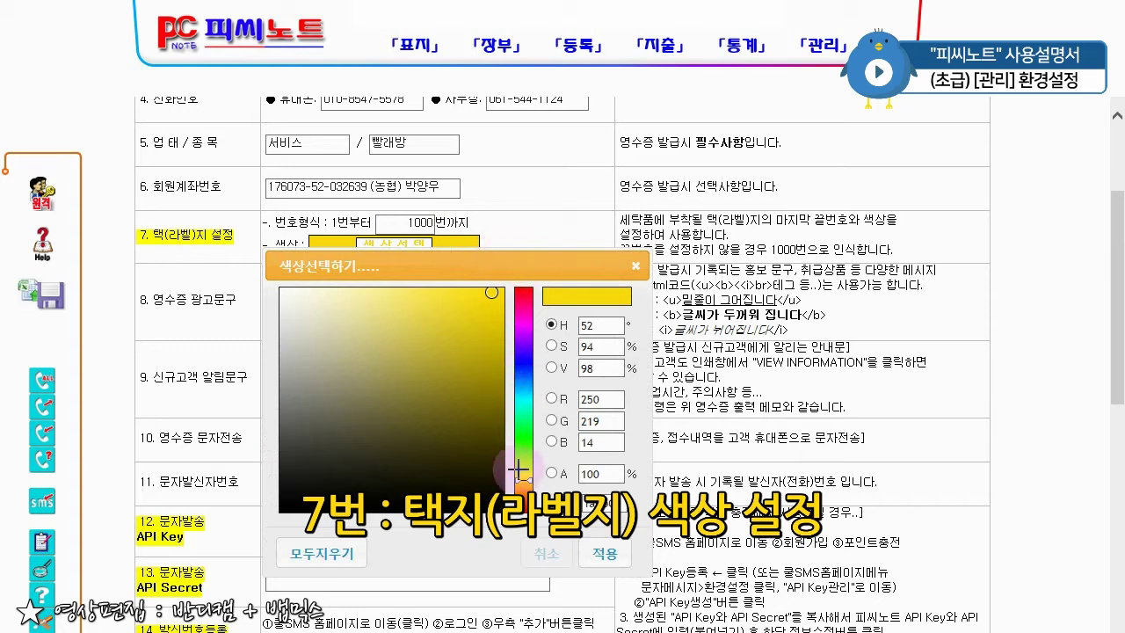
left_click(523, 437)
left_click(495, 311)
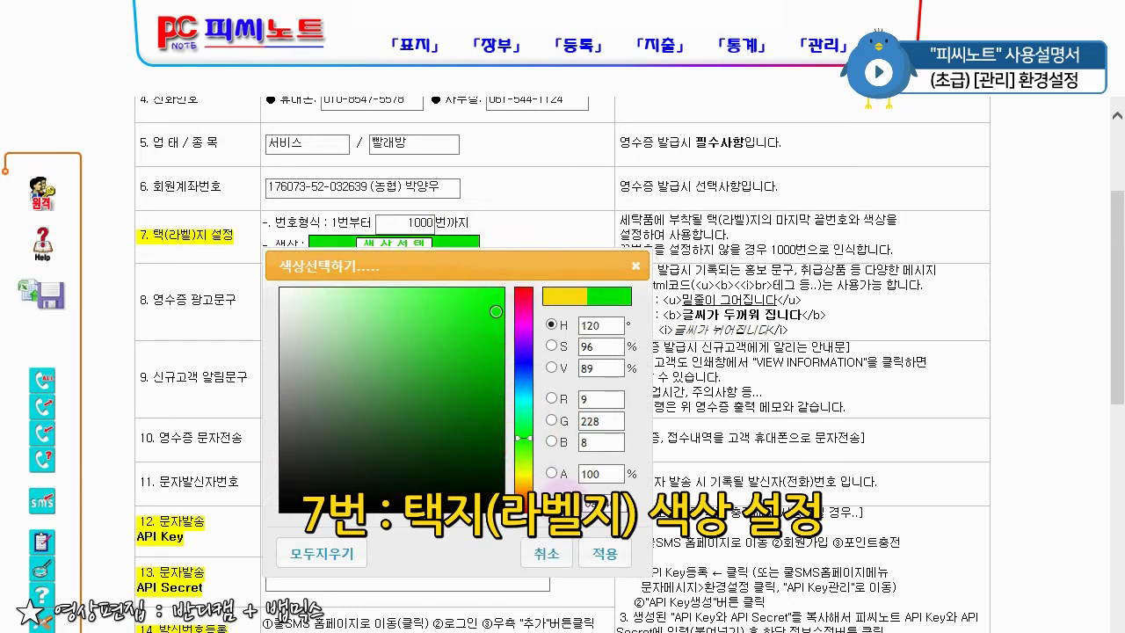
left_click(605, 553)
scroll(673, 395, "down", 7)
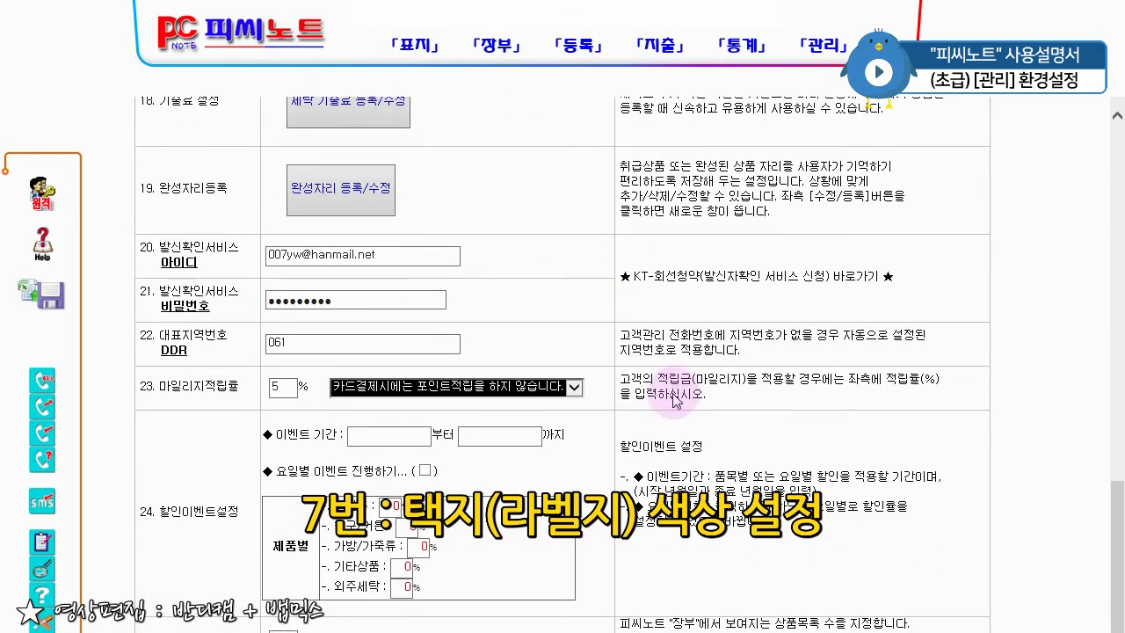
scroll(673, 395, "up", 8)
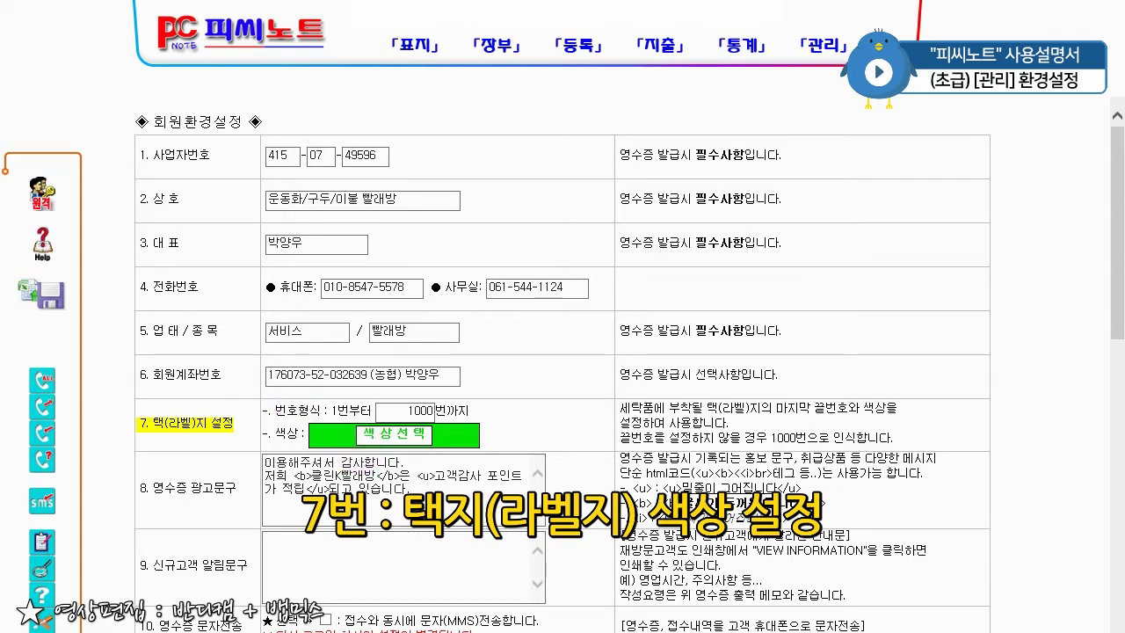
- Open the order ledger (장부), list the 미출고 items, and check the colours under the label numbers, including page 12
left_click(497, 57)
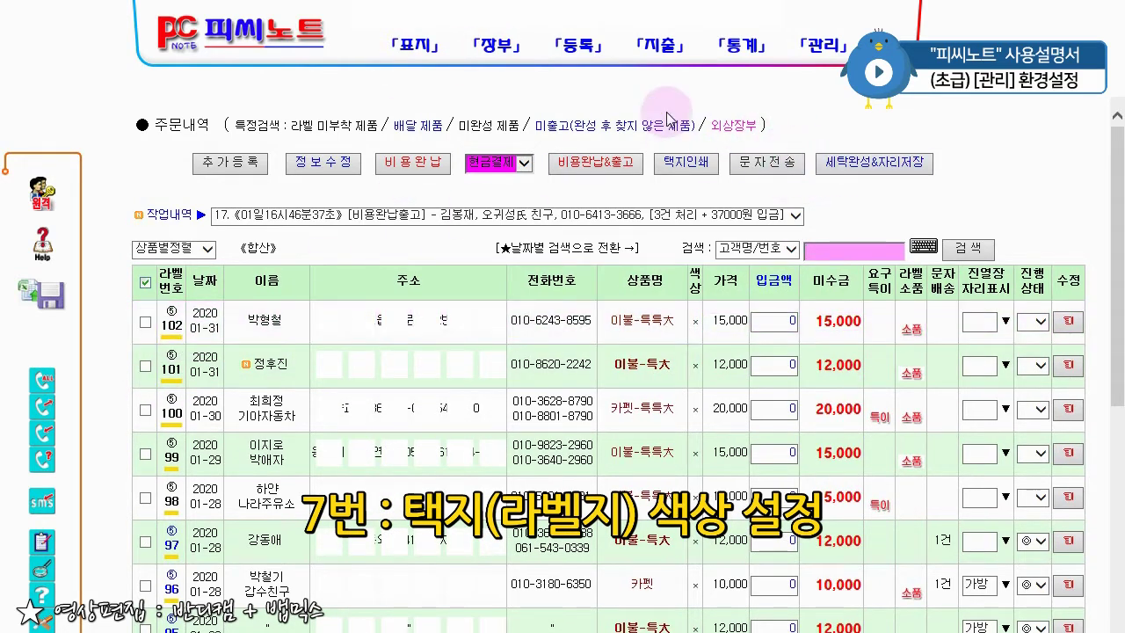
left_click(507, 277)
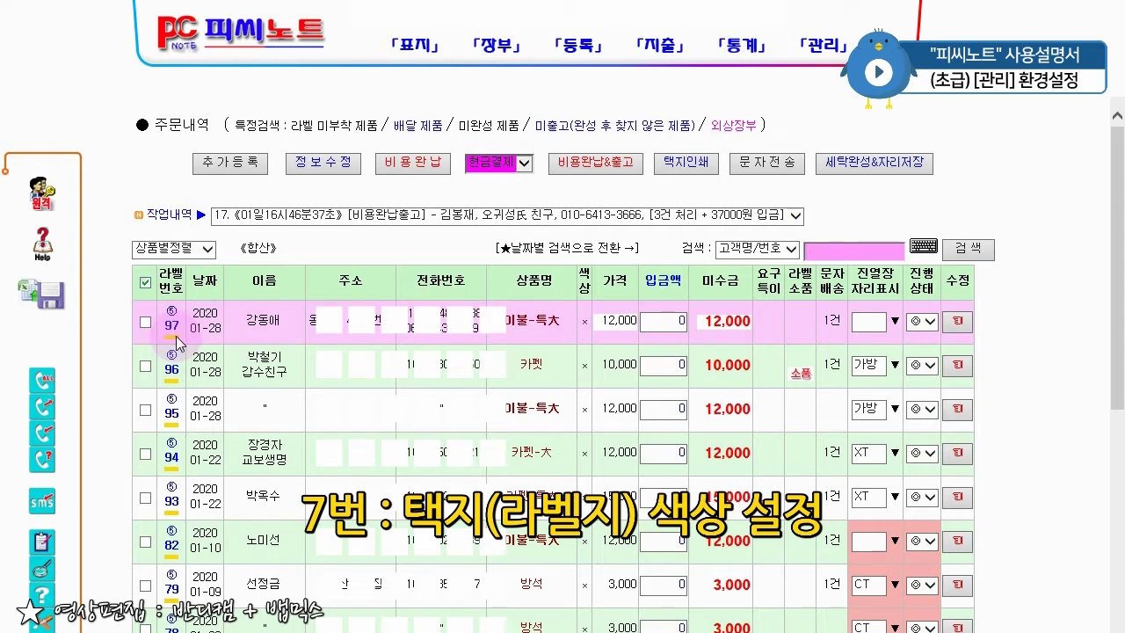
scroll(187, 335, "down", 8)
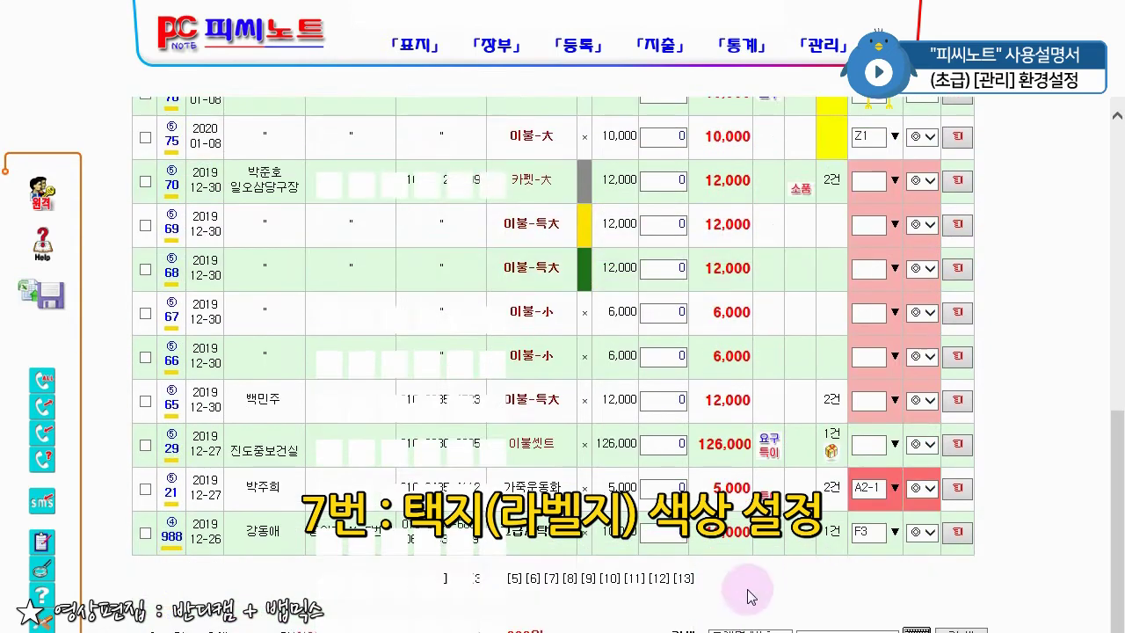
left_click(658, 578)
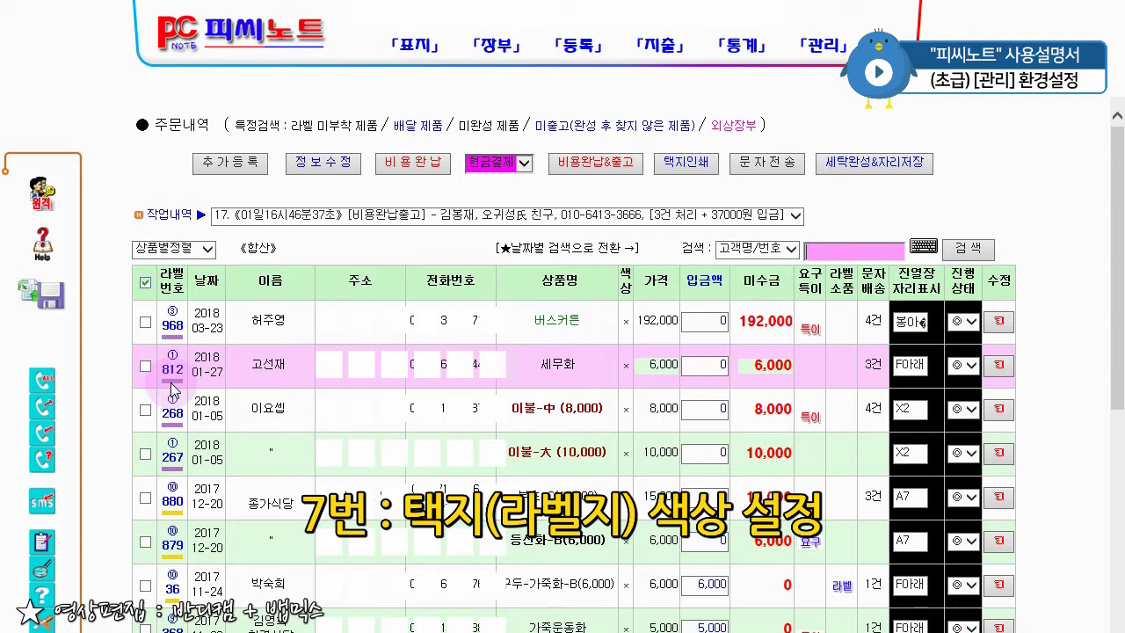
- Return to the member environment settings and examine the tag (label) setting in item 7
left_click(826, 46)
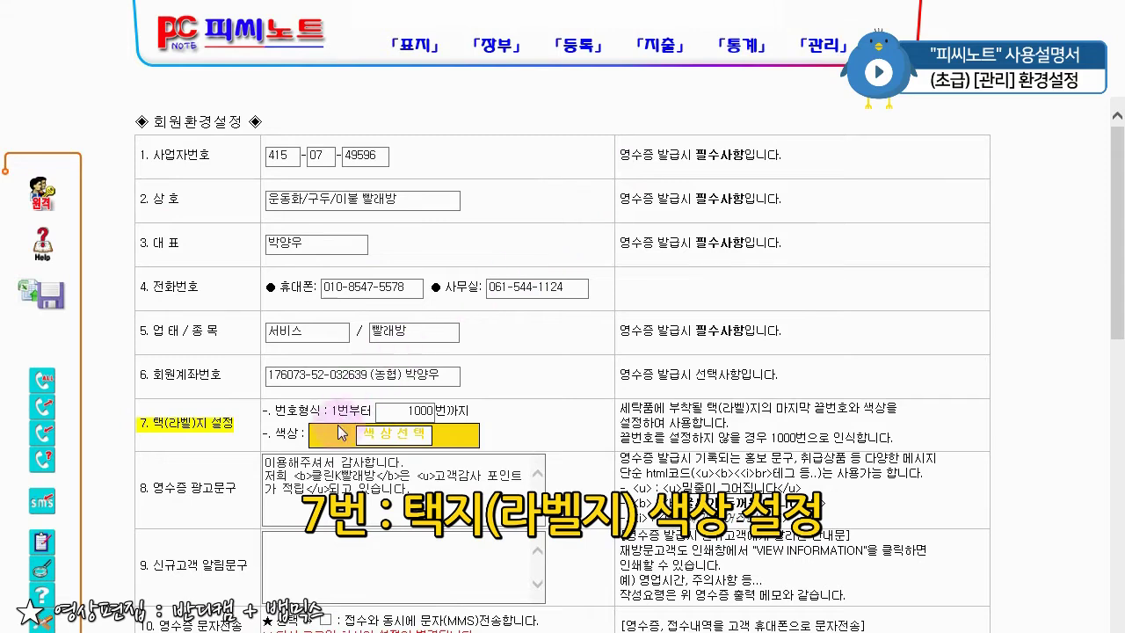
double_click(176, 424)
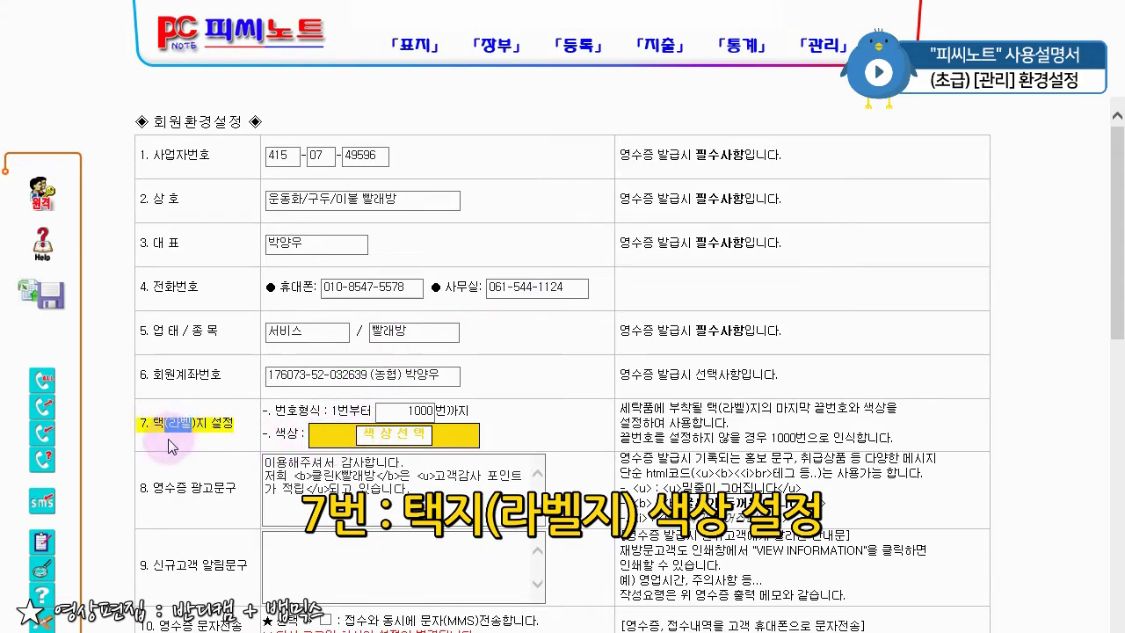
scroll(163, 470, "down", 1)
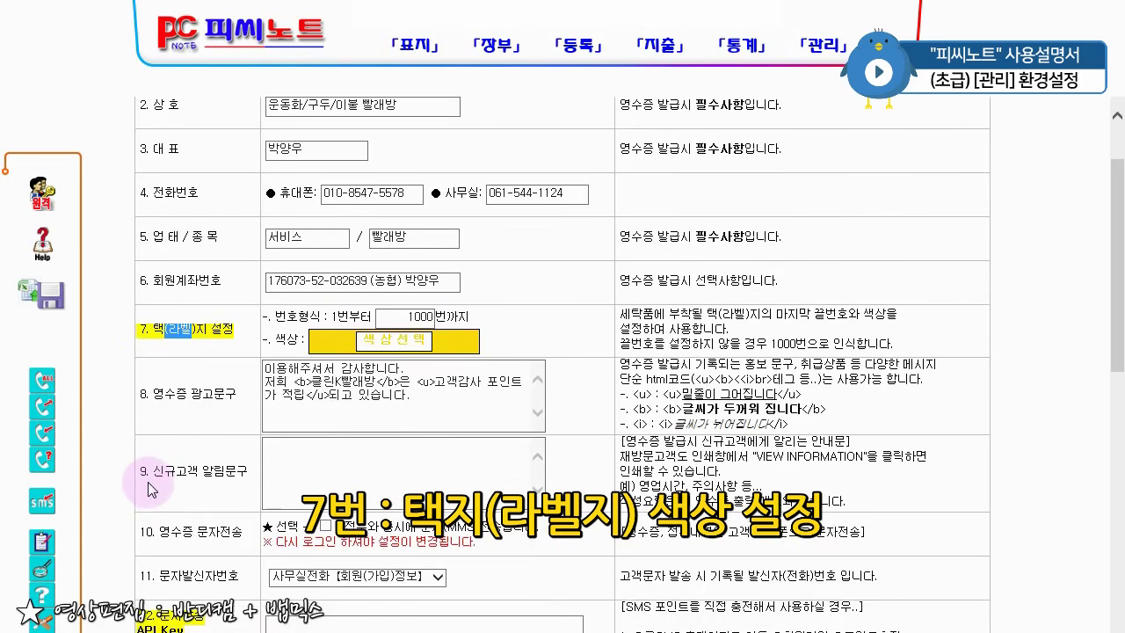
scroll(162, 461, "up", 1)
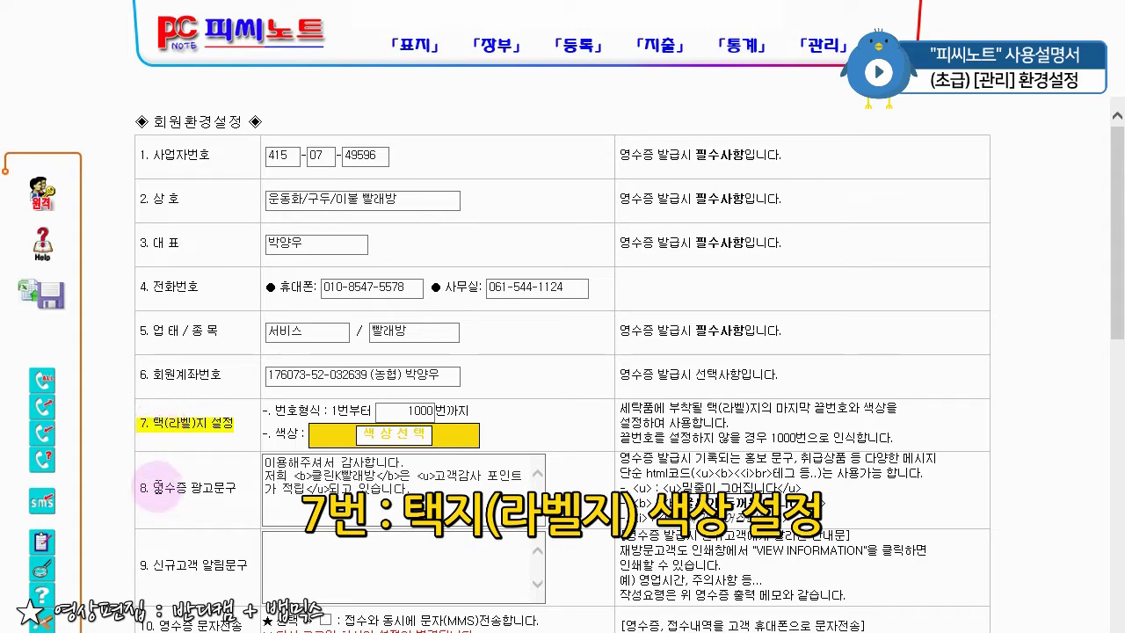
- Switch the receipt text (MMS) sending option in item 10 on and off again
scroll(195, 504, "down", 2)
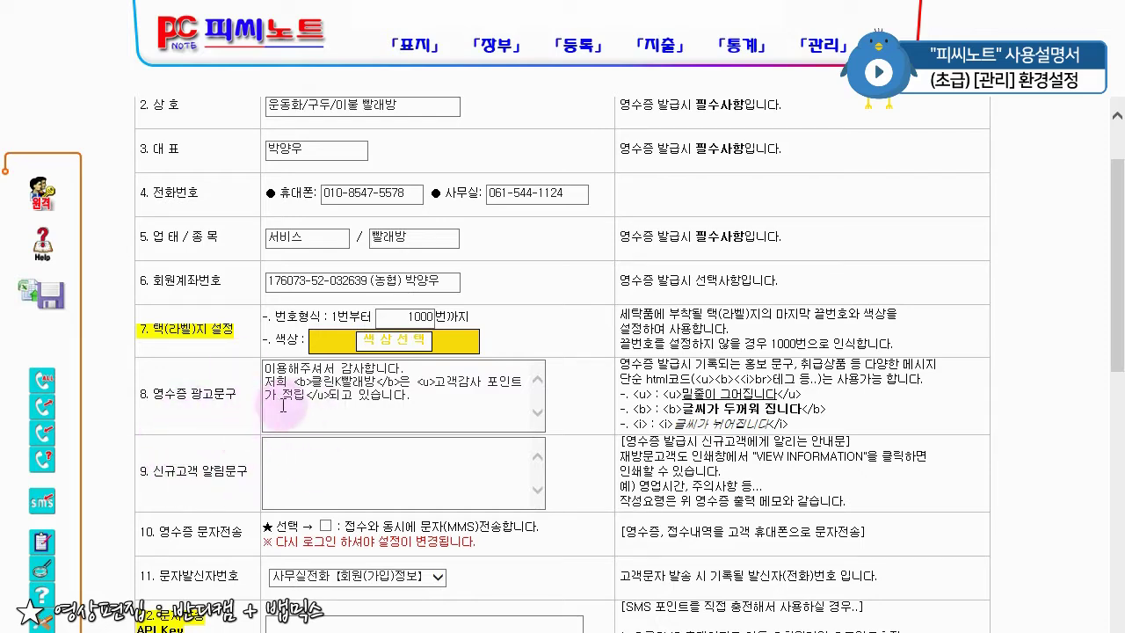
scroll(171, 421, "down", 2)
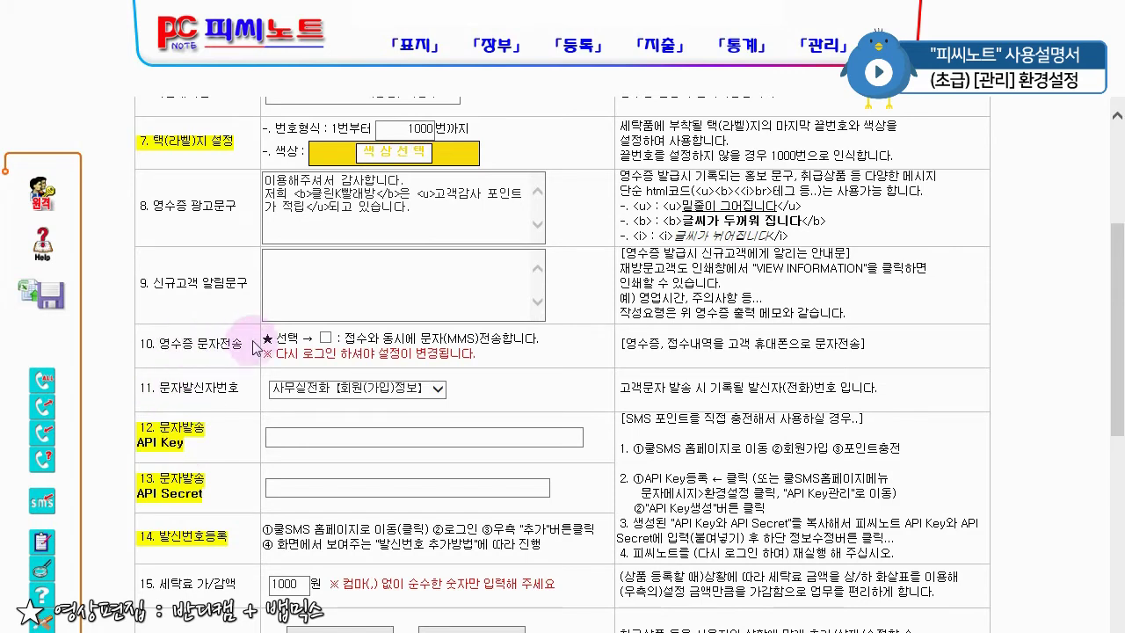
left_click(325, 338)
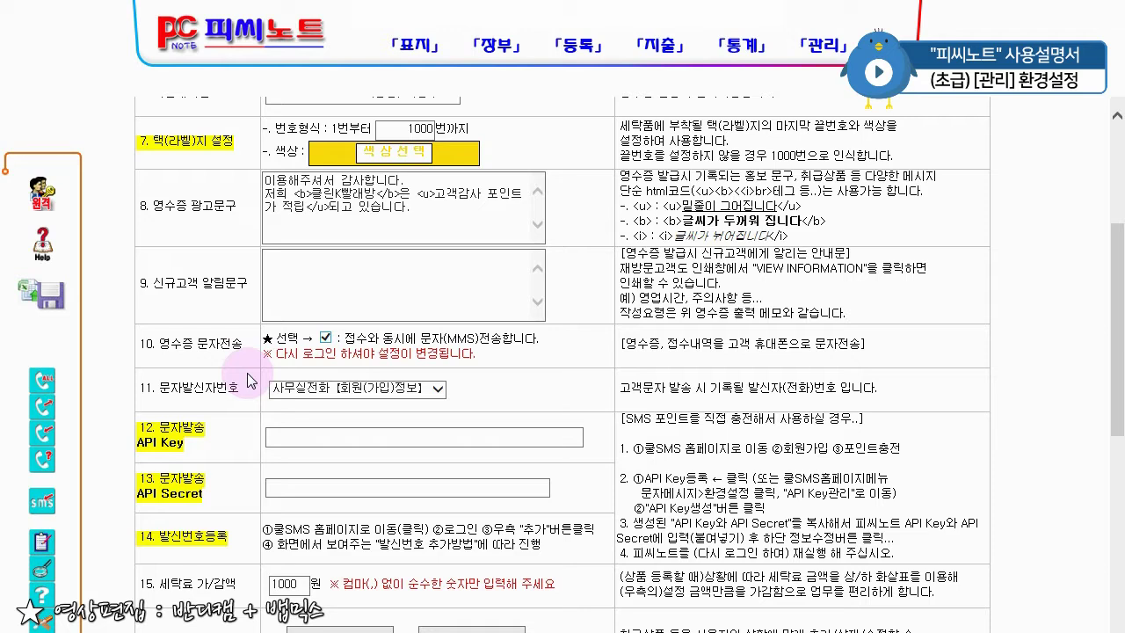
left_click(325, 338)
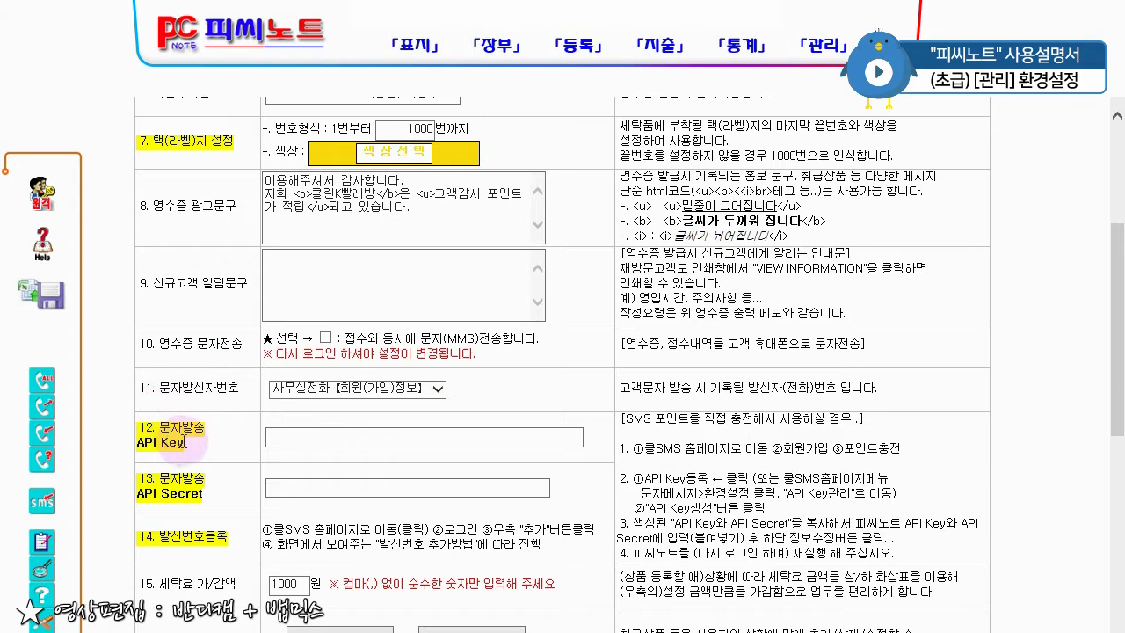
- Examine the text-message settings in items 11 to 14, including the API Key, API Secret and sender number registration
scroll(172, 413, "down", 1)
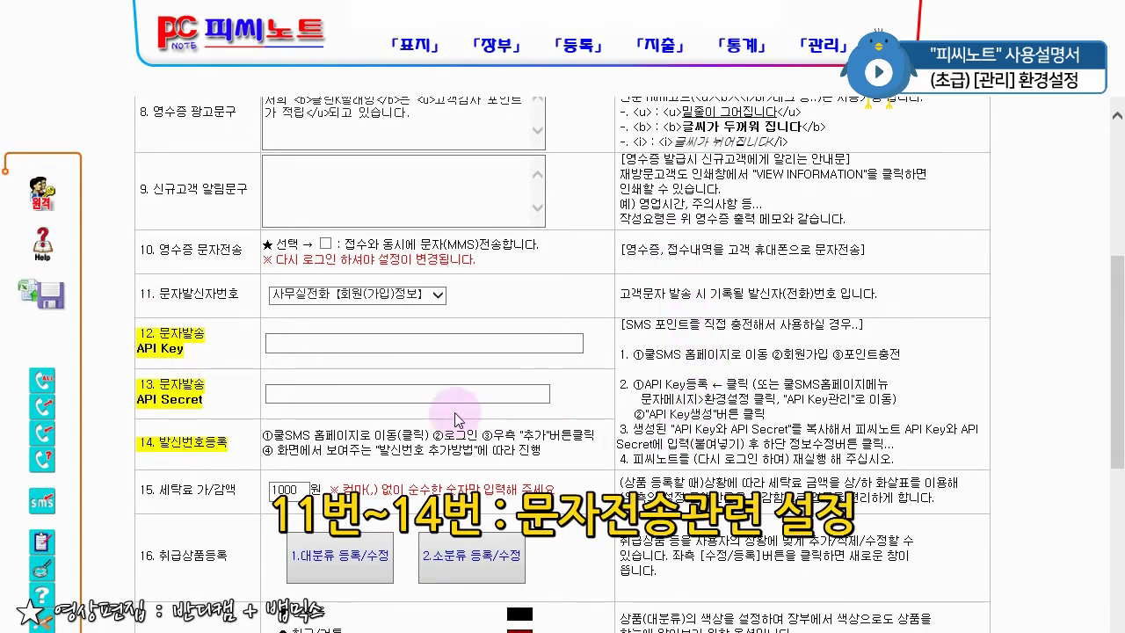
left_click_drag(160, 444, 194, 444)
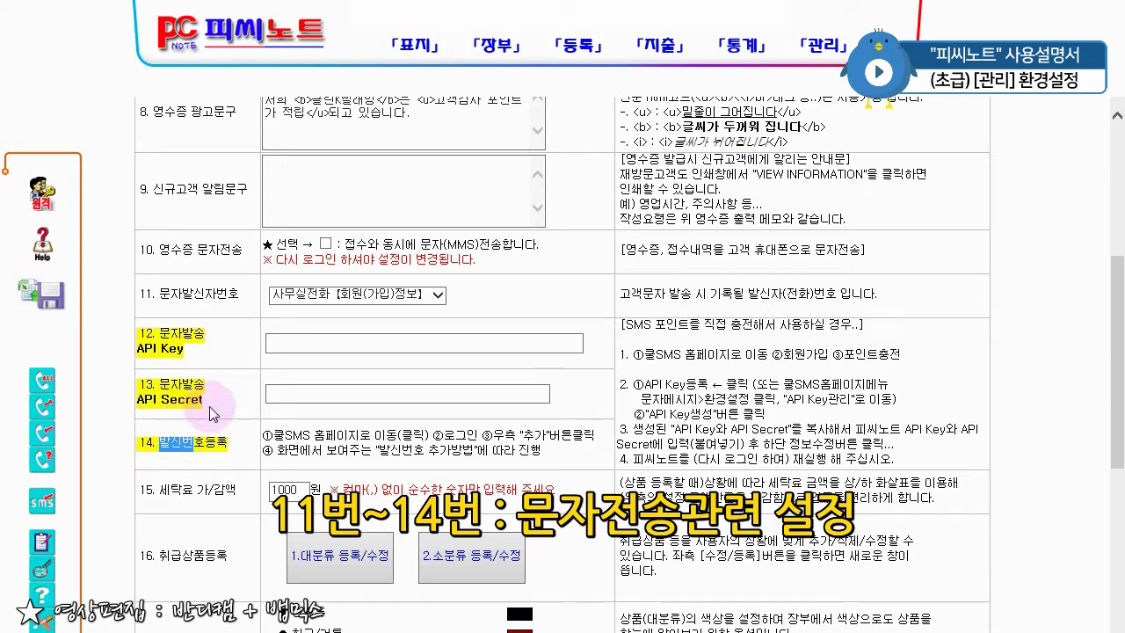
left_click(299, 342)
left_click(294, 395)
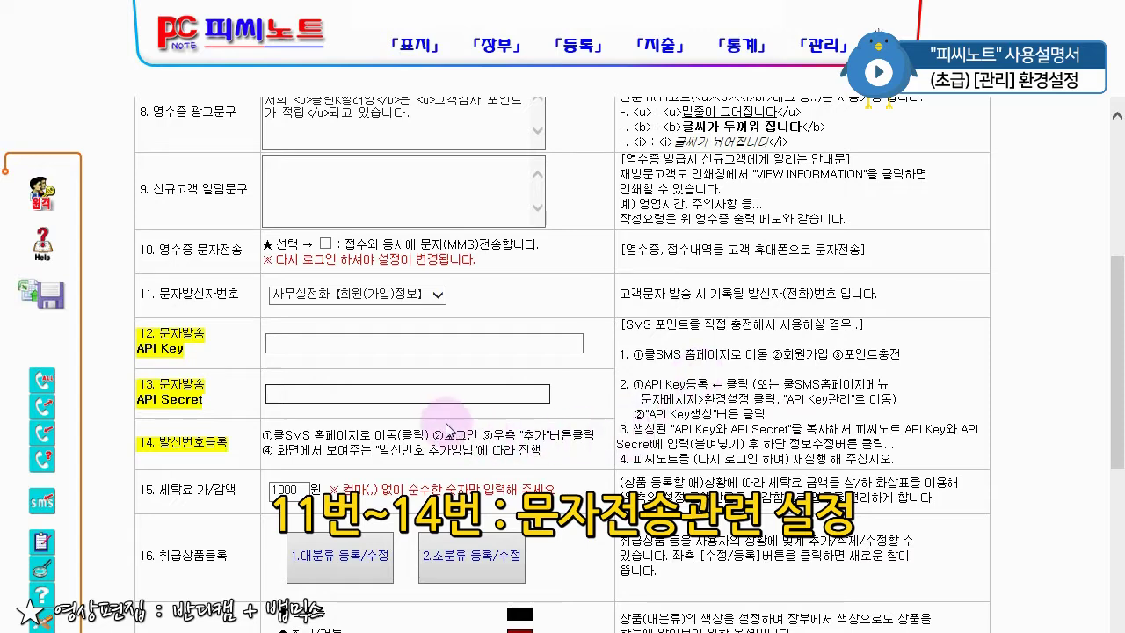
- Review items 15 to 23, from the laundry fee adjustment and product registration to the mileage accrual rate
scroll(439, 418, "down", 4)
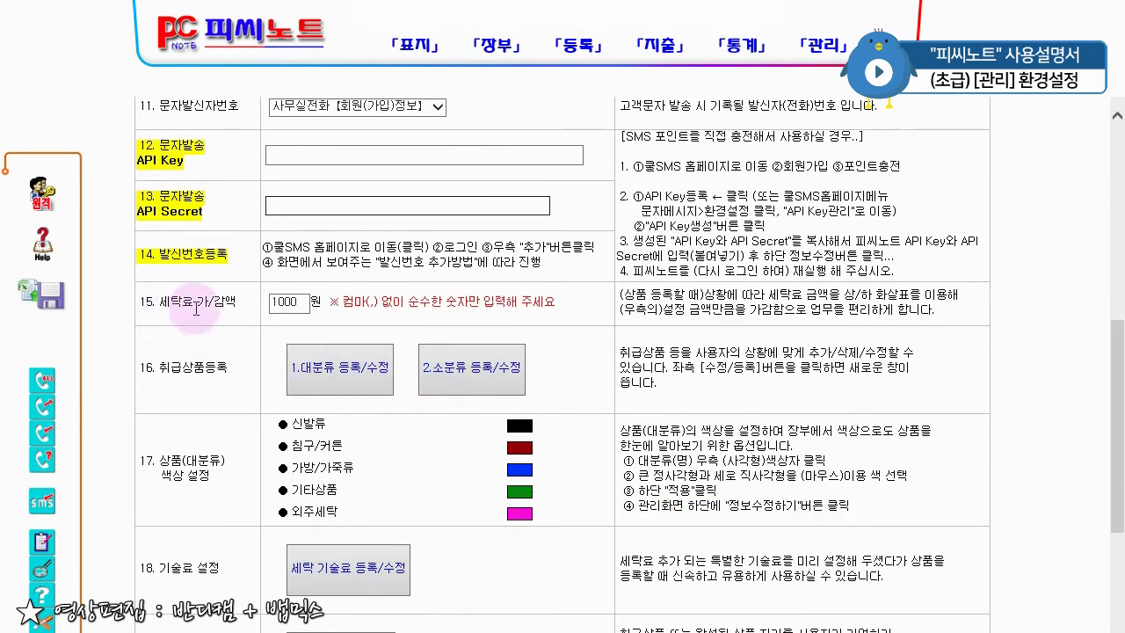
left_click(294, 303)
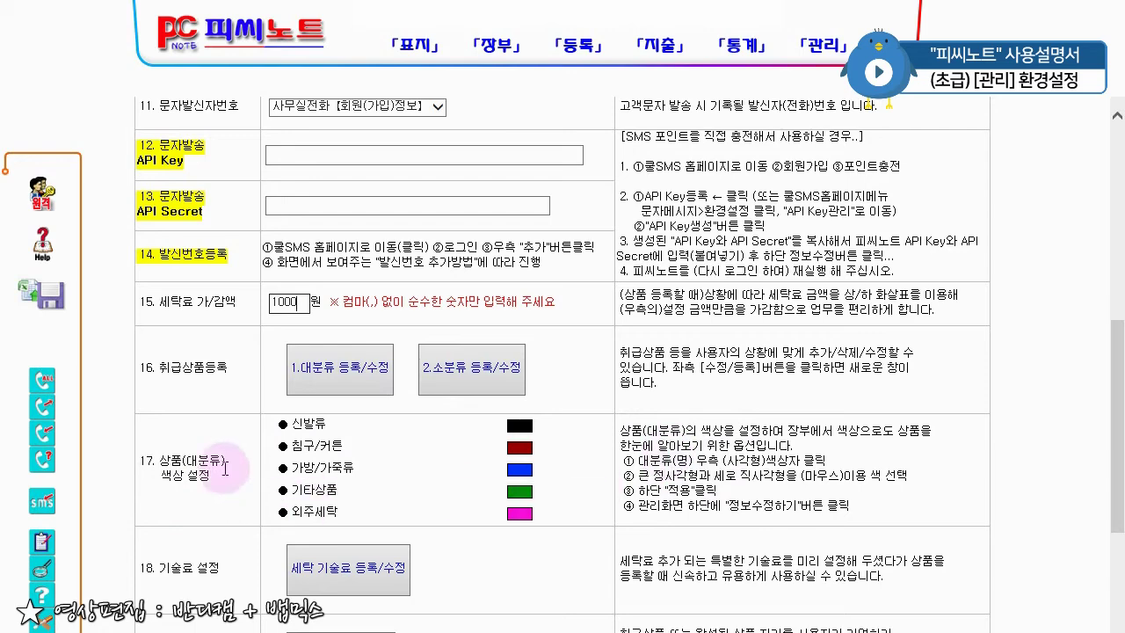
scroll(211, 580, "down", 2)
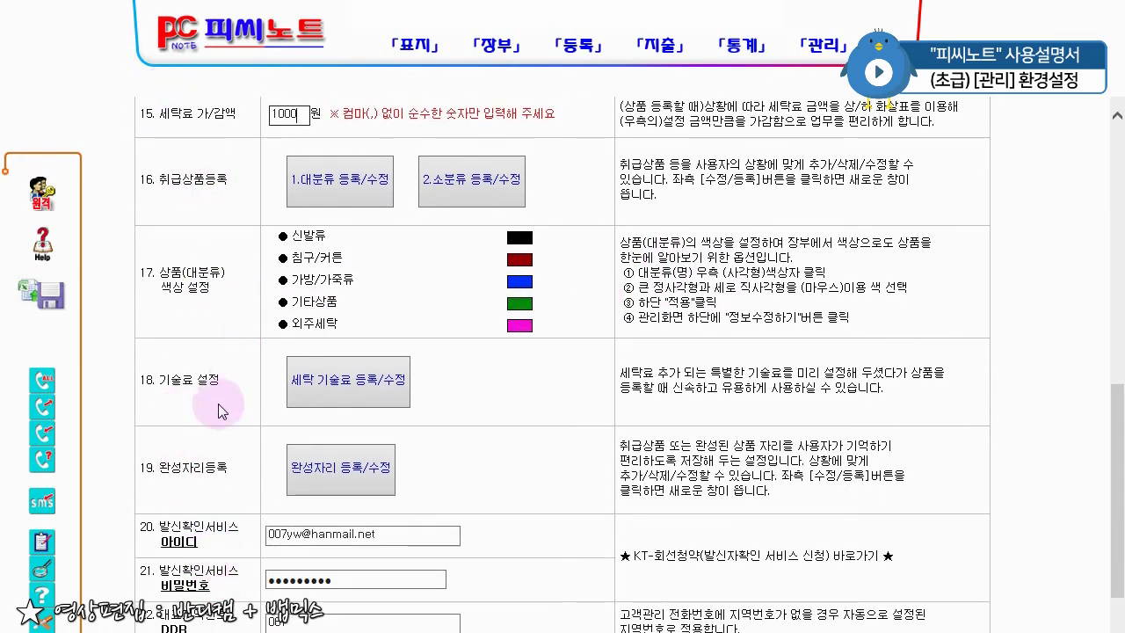
scroll(221, 404, "down", 2)
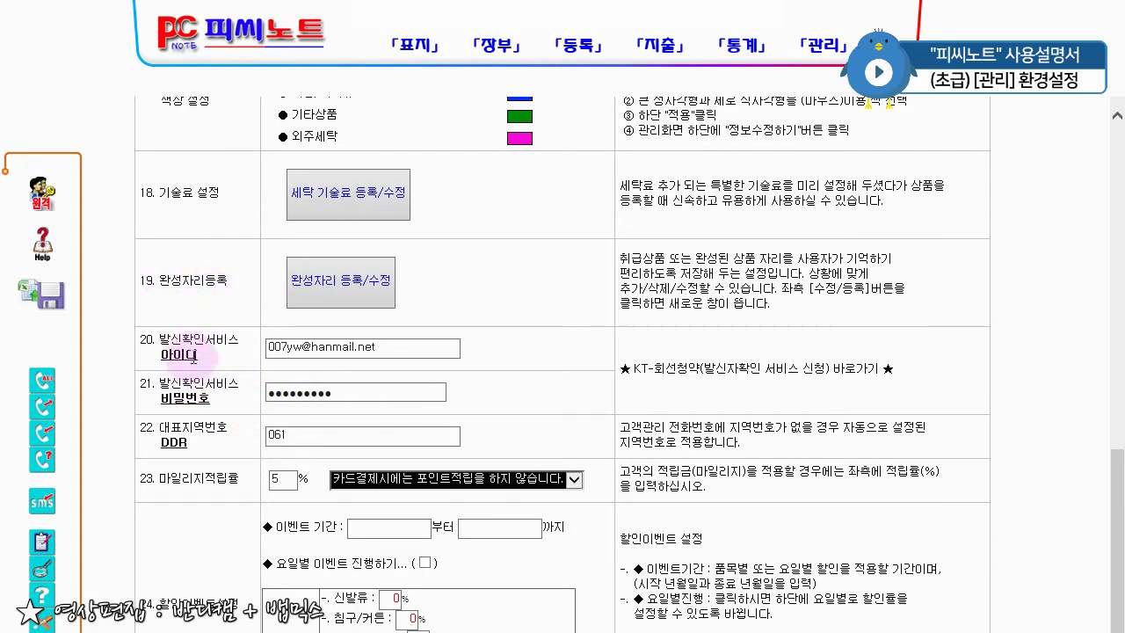
scroll(189, 356, "down", 1)
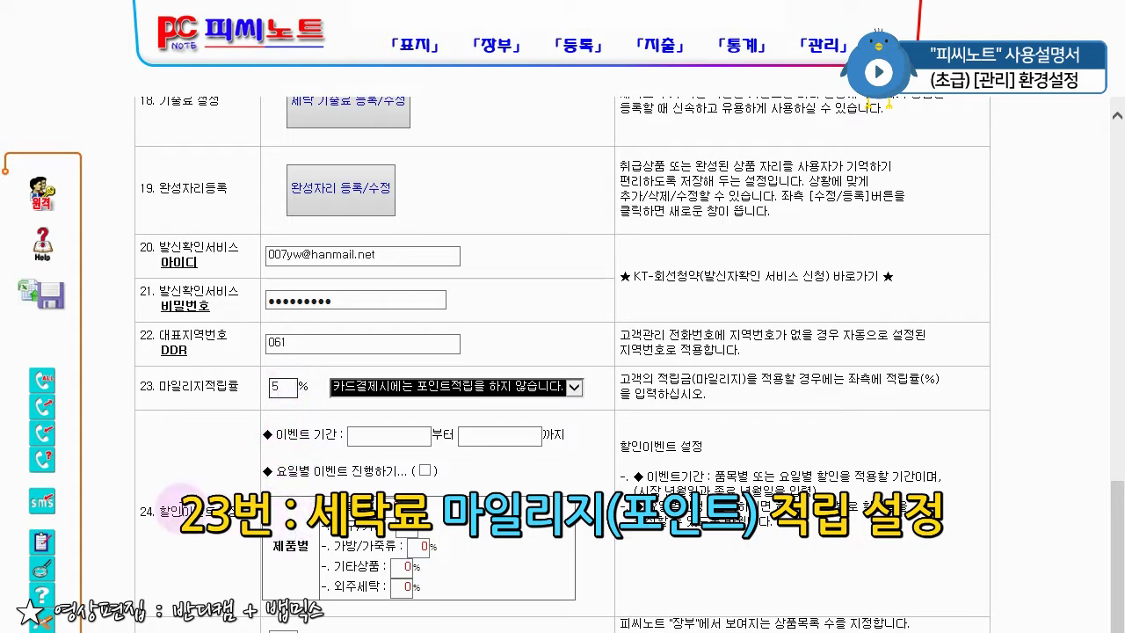
- Turn on the day-of-week event option in item 24, view the discount fields for each weekday, and turn it off again
left_click_drag(181, 510, 217, 540)
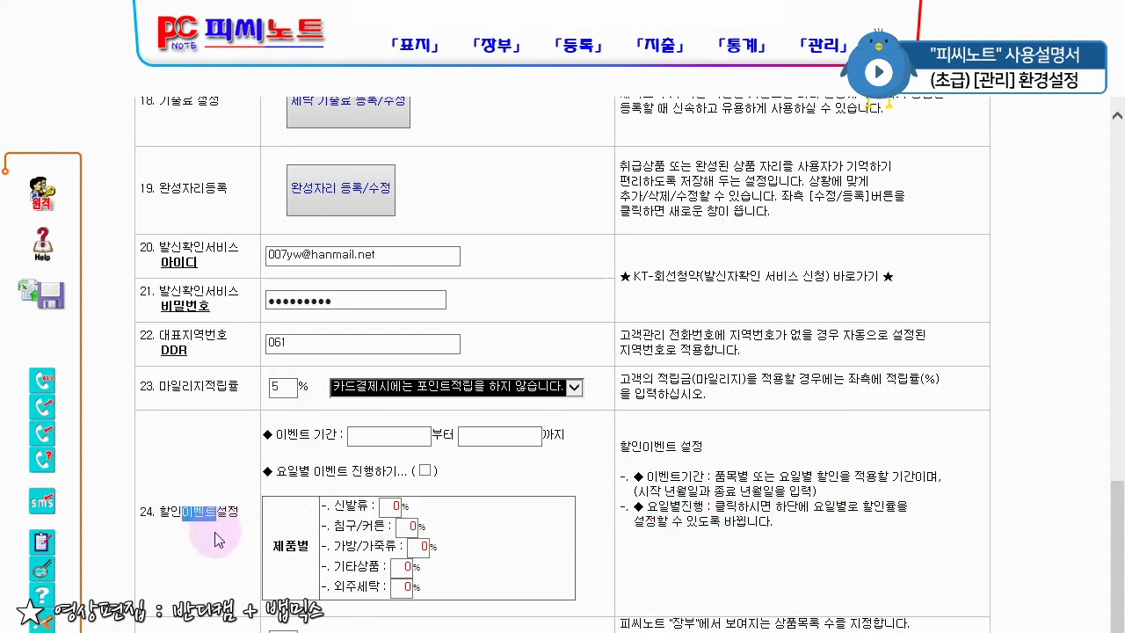
left_click(190, 512)
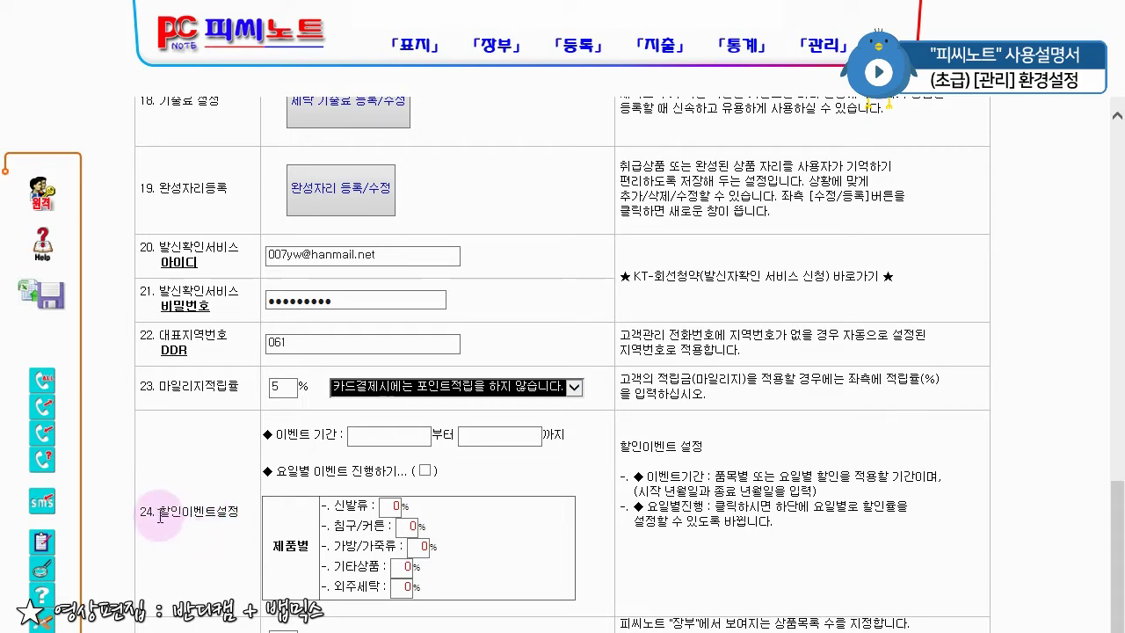
left_click(425, 471)
scroll(412, 480, "down", 5)
scroll(412, 480, "down", 1)
scroll(427, 489, "up", 6)
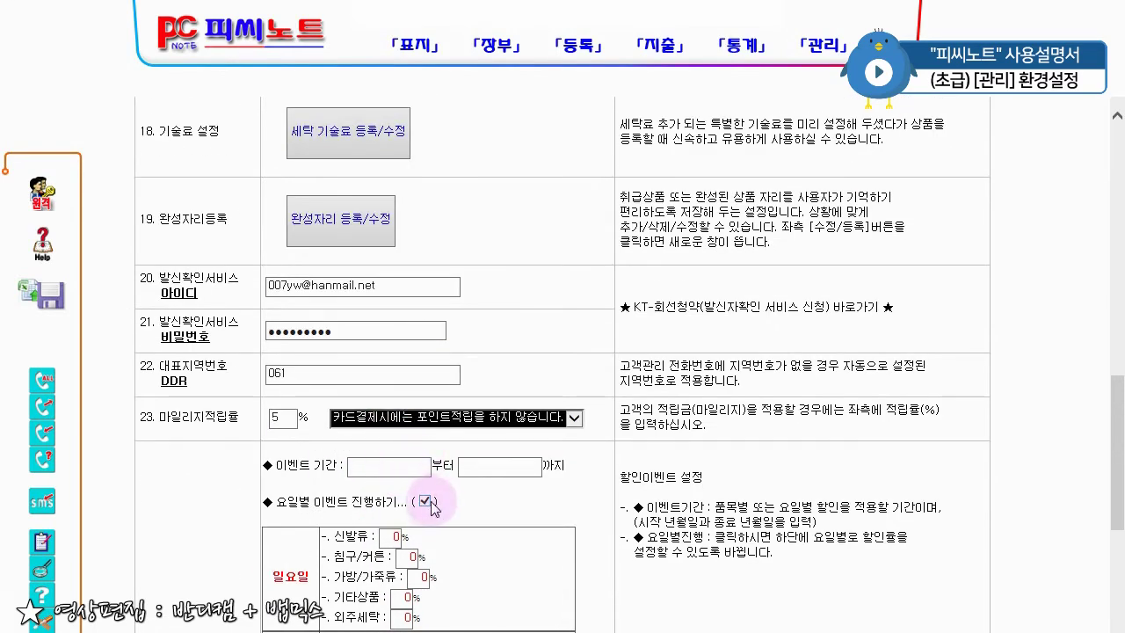
left_click(423, 501)
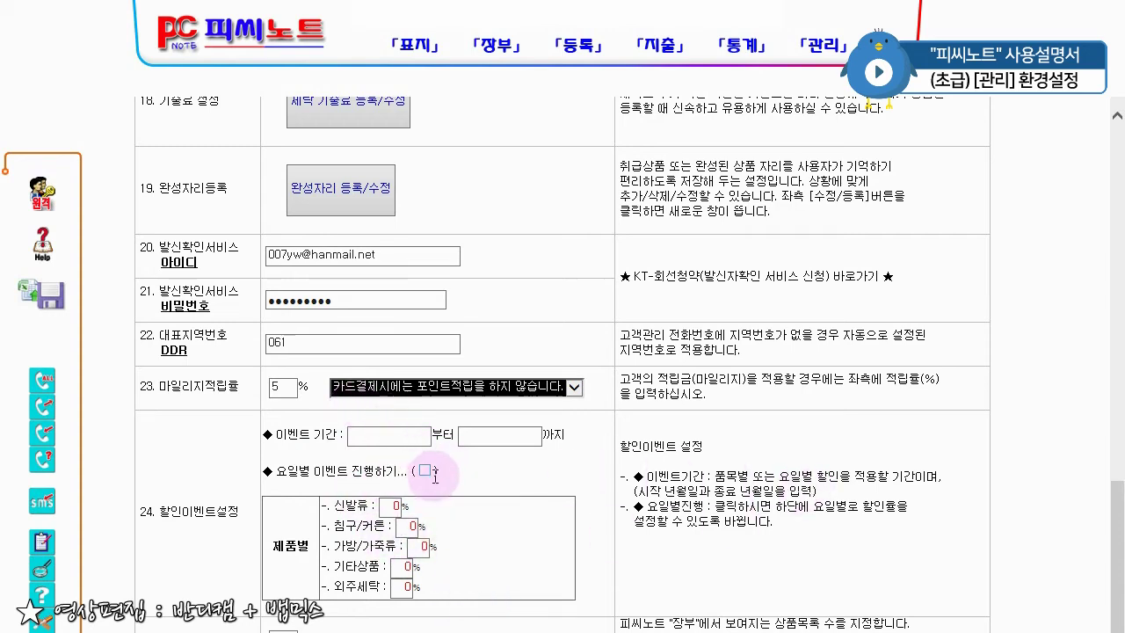
- Review items 16 to 18 of the environment settings, covering product registration, category colours and technical fees
scroll(466, 479, "up", 4)
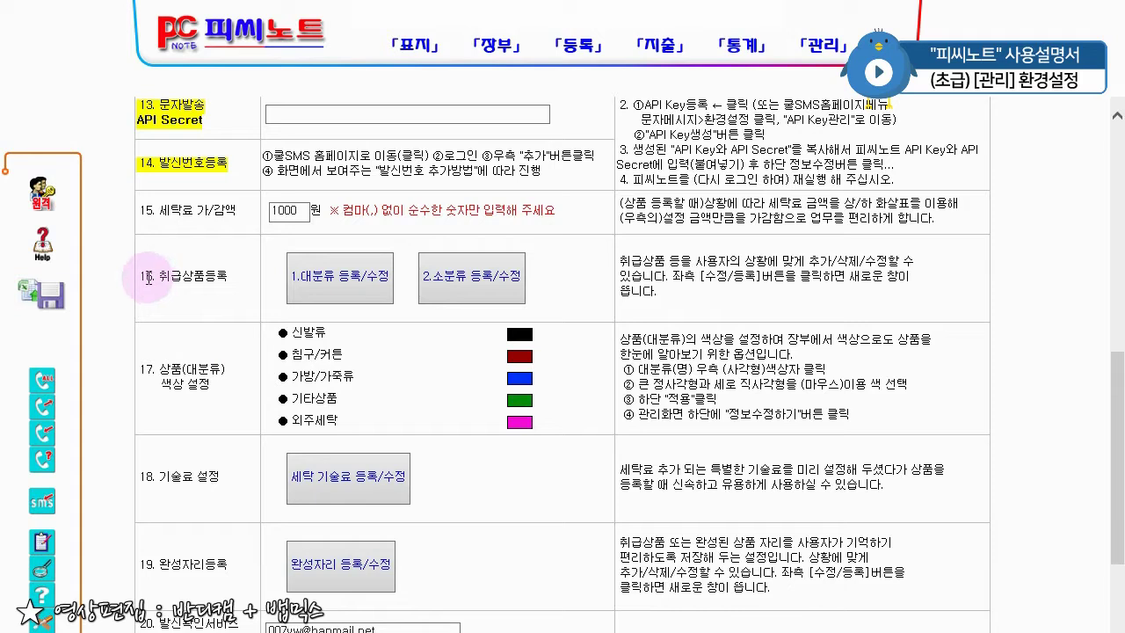
left_click_drag(152, 279, 194, 270)
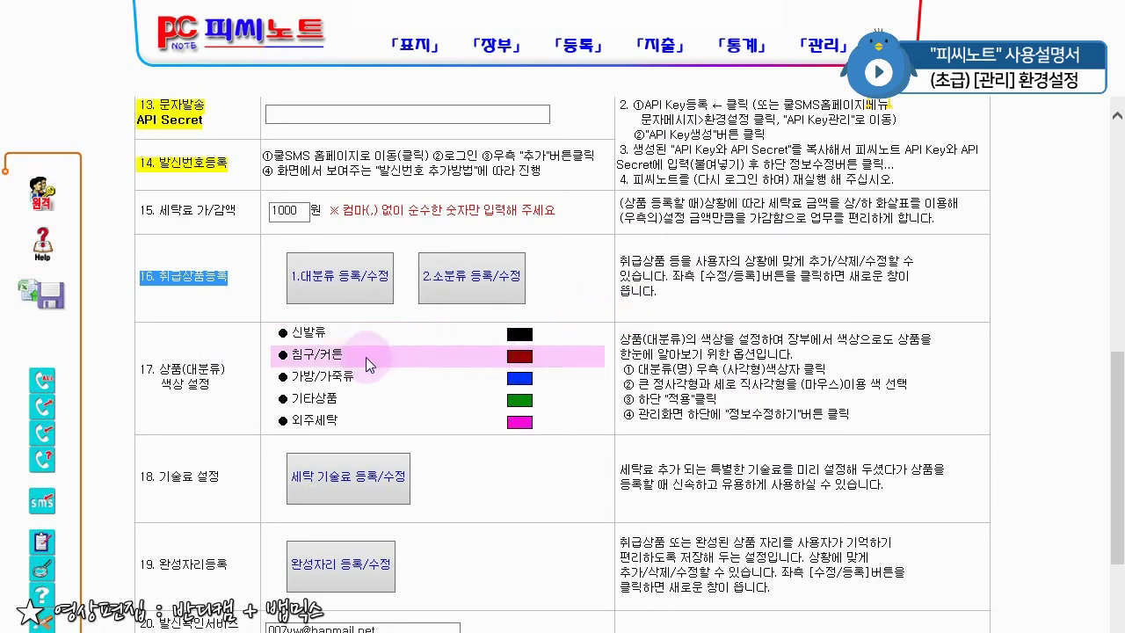
left_click_drag(141, 475, 231, 473)
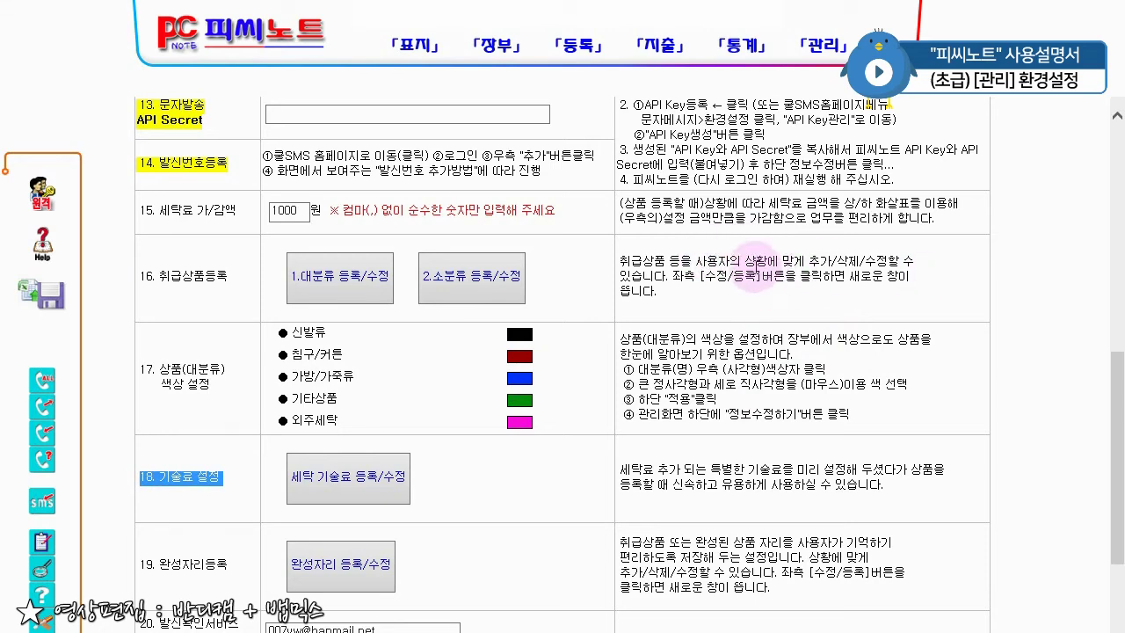
left_click(236, 351)
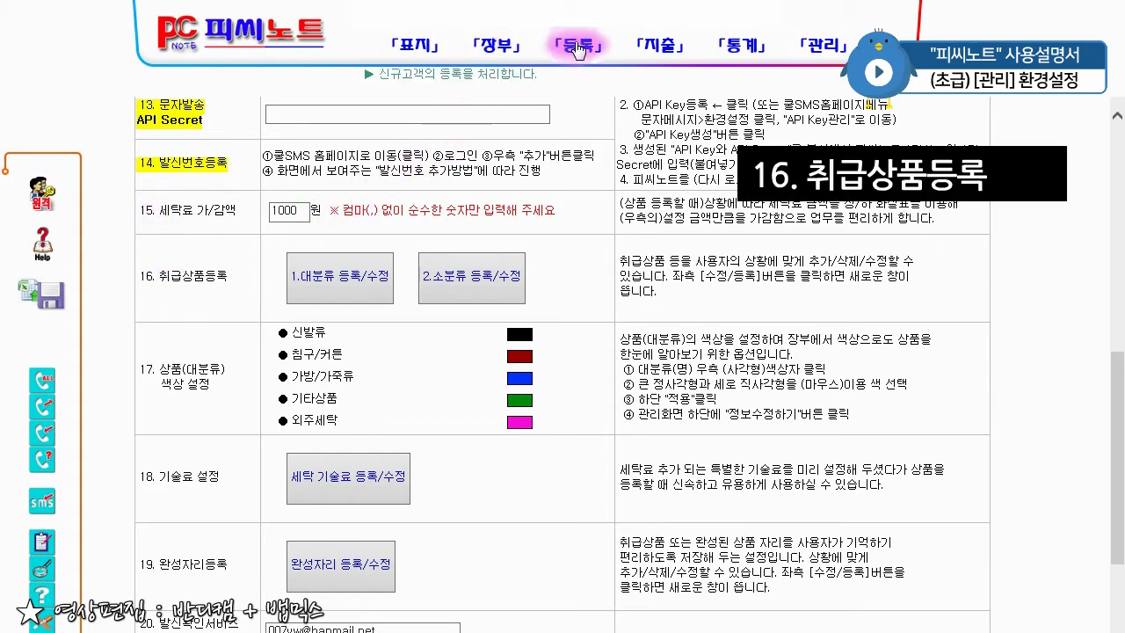
- Open the new customer registration page and examine the product lists of each main category, from 신발류 to 외주세탁
left_click(577, 48)
scroll(365, 307, "down", 3)
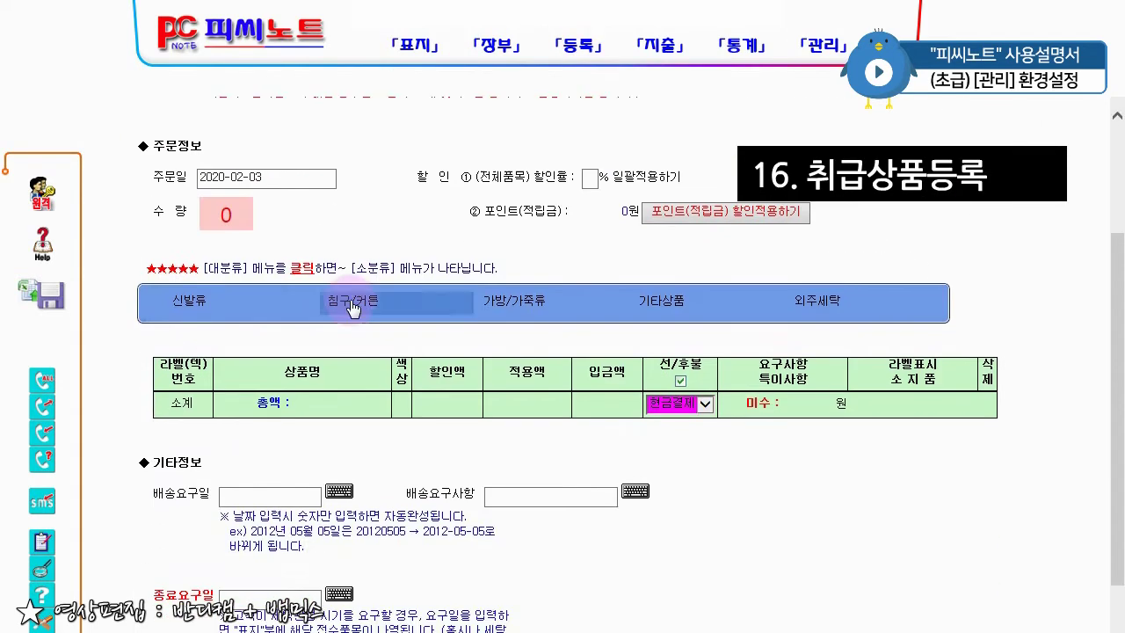
left_click(226, 312)
scroll(264, 351, "down", 3)
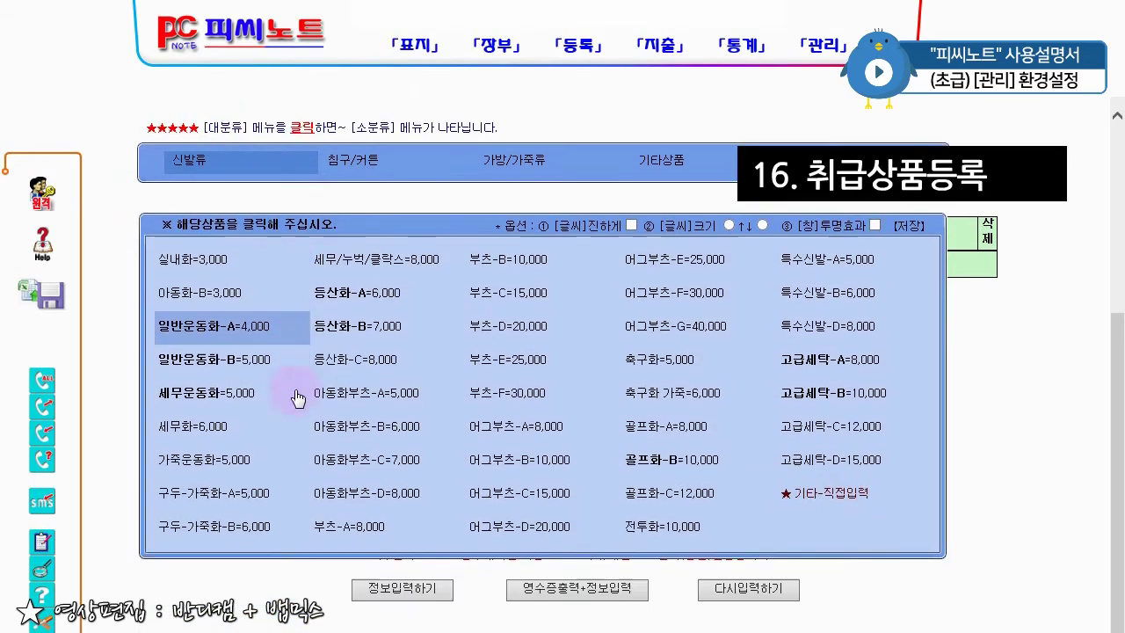
left_click(309, 348)
left_click(343, 111)
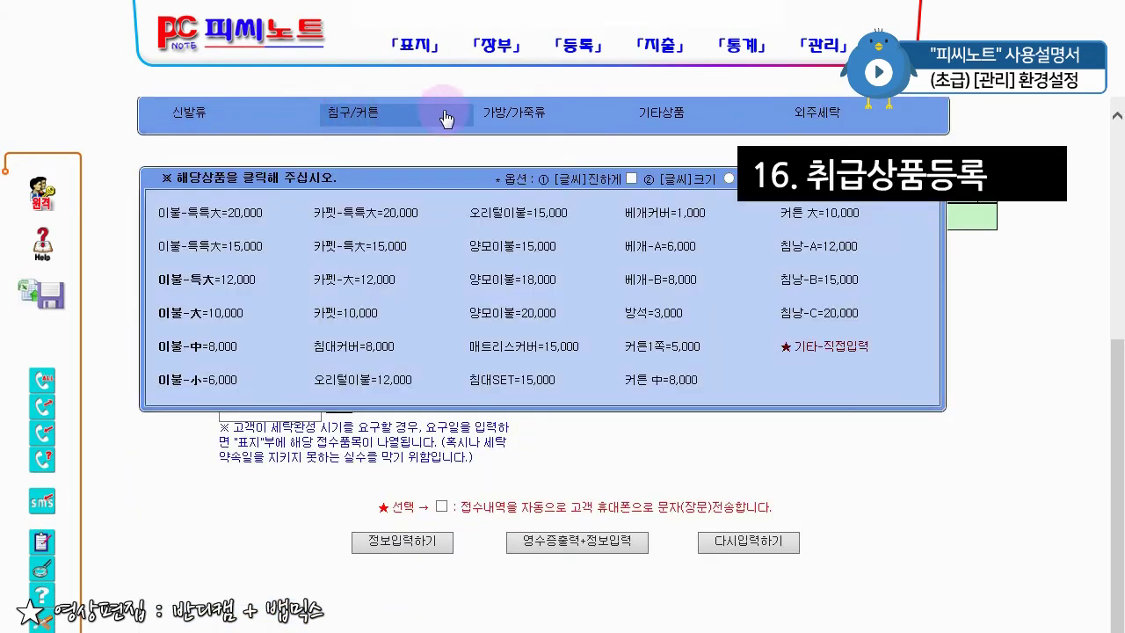
left_click(512, 122)
left_click(666, 117)
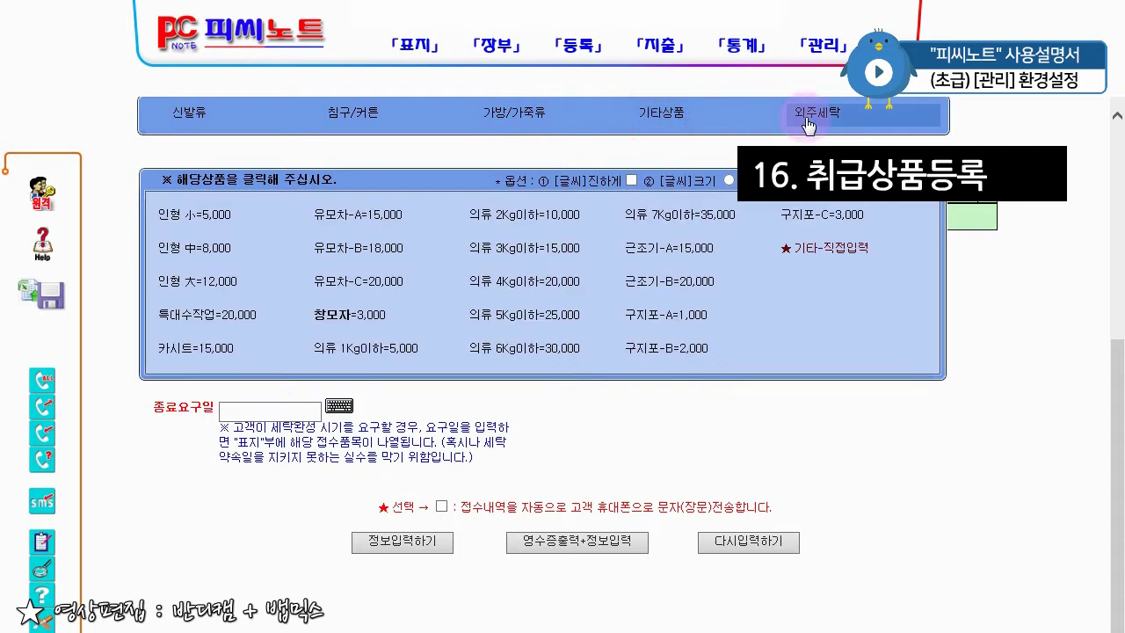
left_click(807, 123)
- Add 카펫-大=12,000, 양모이불=15,000 and 양모이불=20,000 from the 침구/커튼 category to the order
left_click(364, 112)
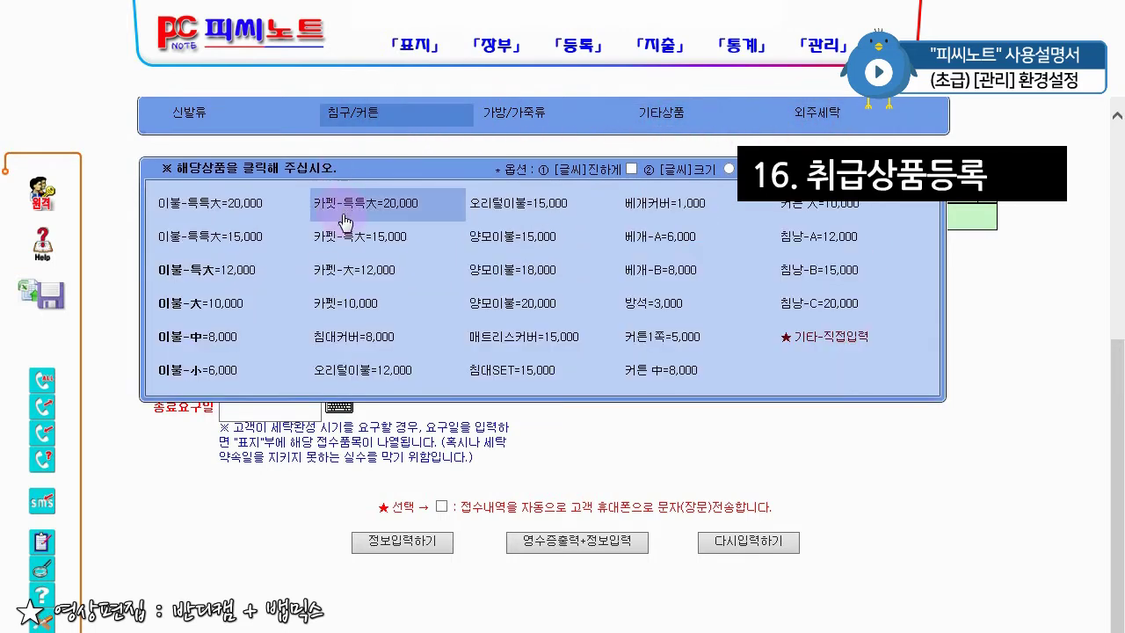
left_click(350, 266)
left_click(484, 235)
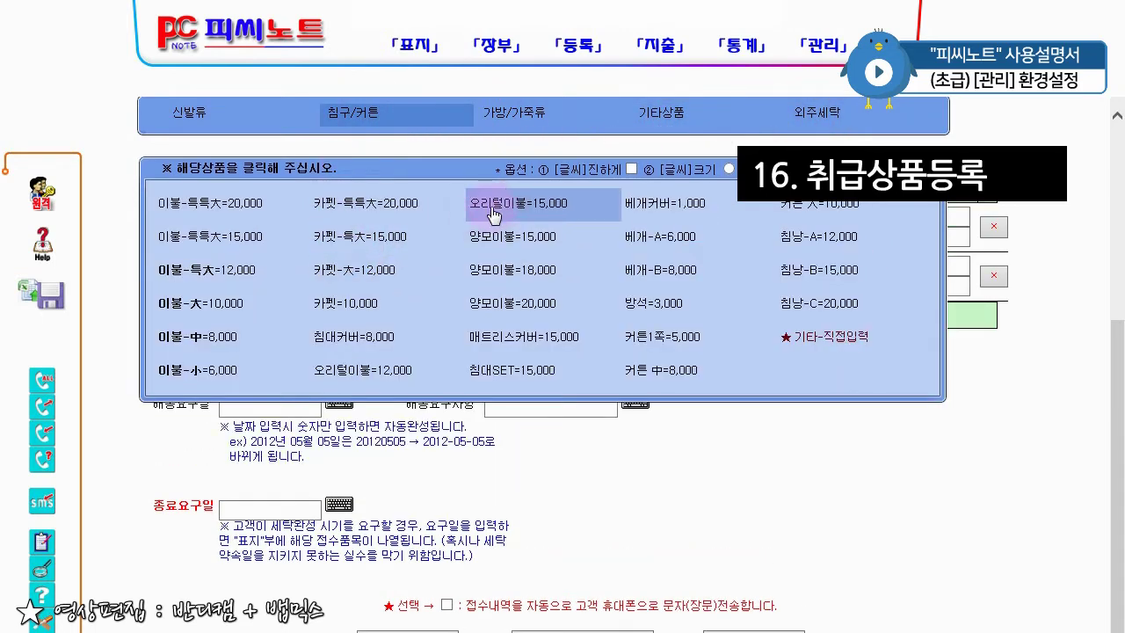
left_click(512, 306)
- Add 롤카페트=70,000 from the 외주세탁 category to the order
left_click(673, 113)
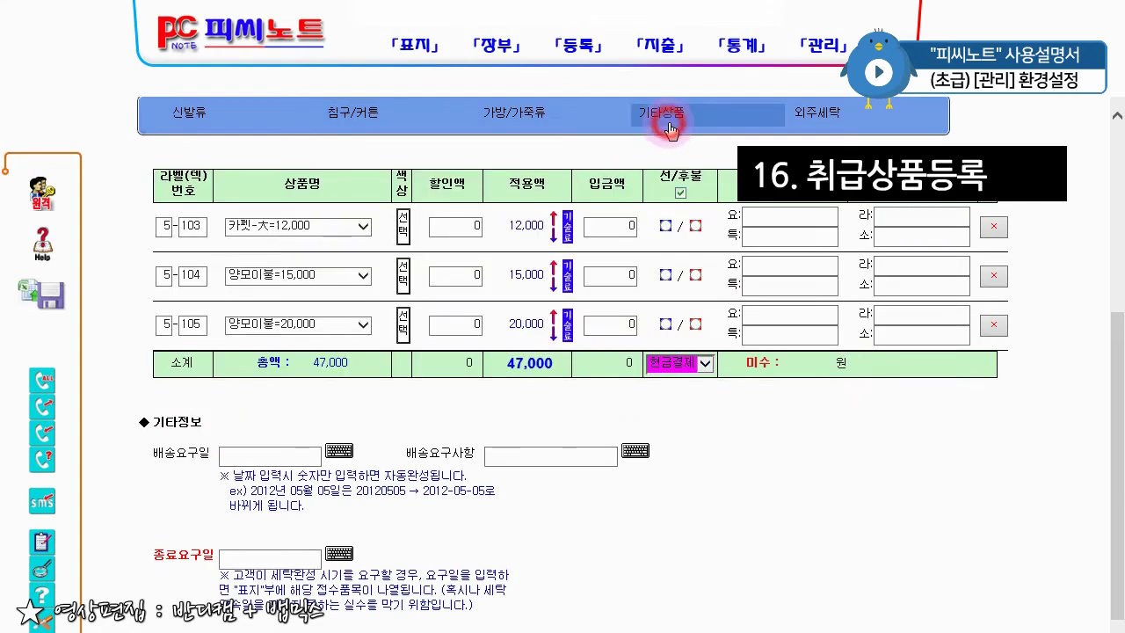
left_click(806, 112)
left_click(807, 113)
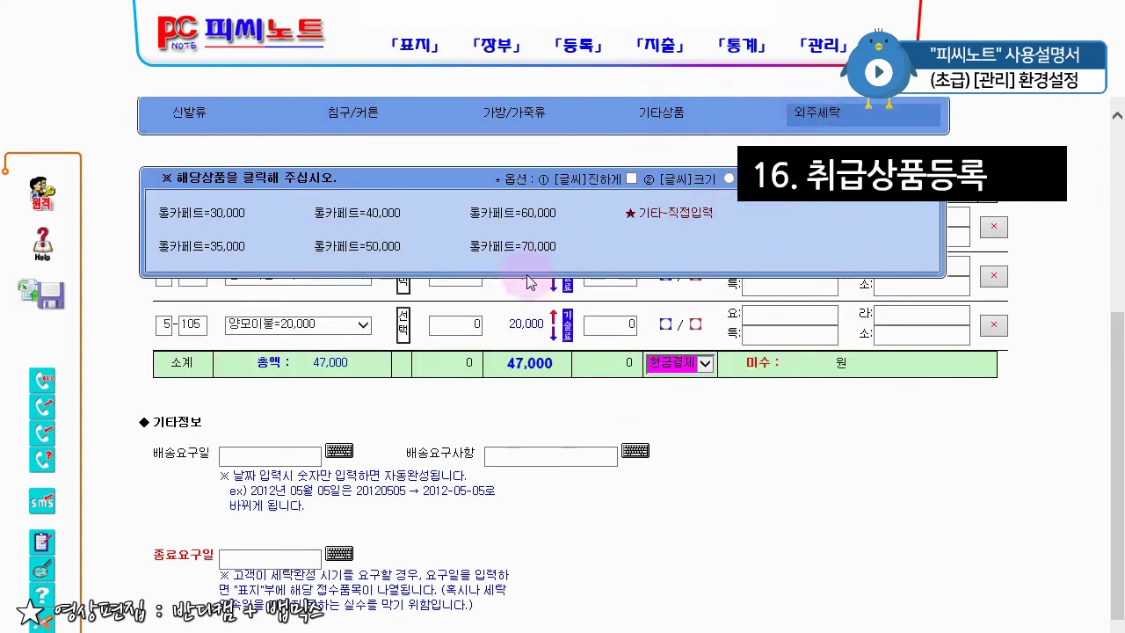
left_click(482, 249)
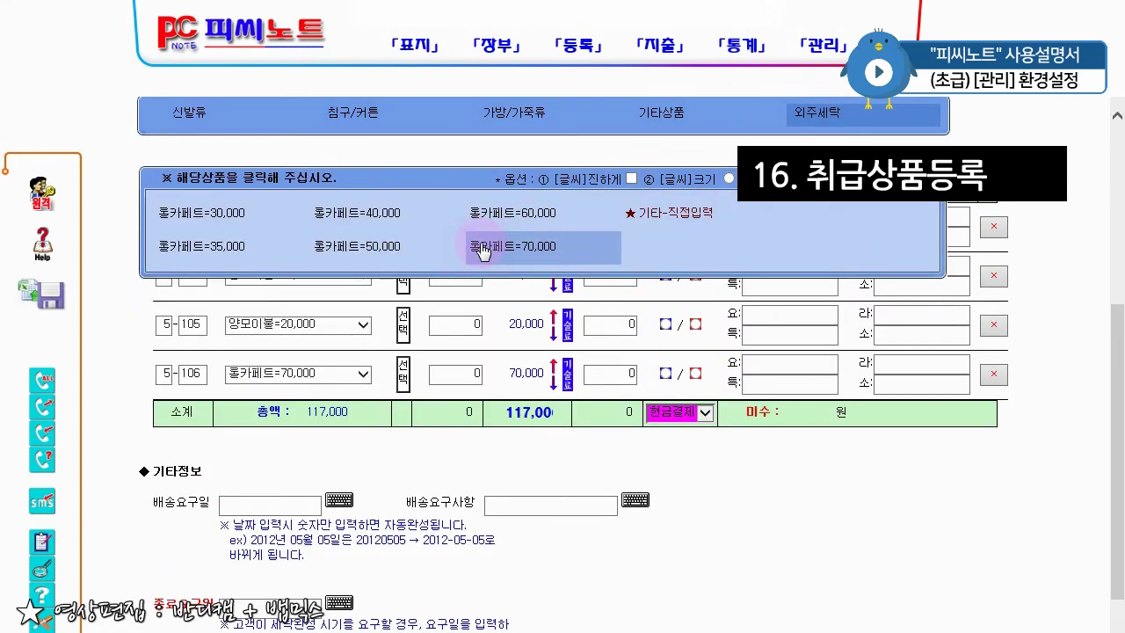
- Add a 기타-직접입력 row to the order and show its empty product name and price fields
left_click(746, 219)
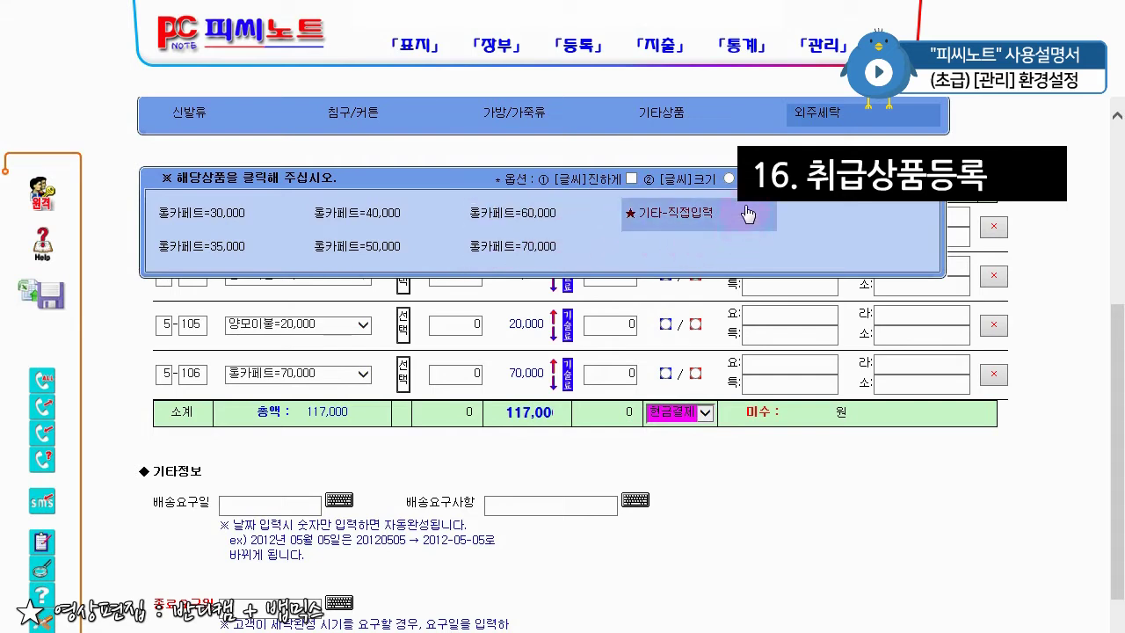
left_click(674, 219)
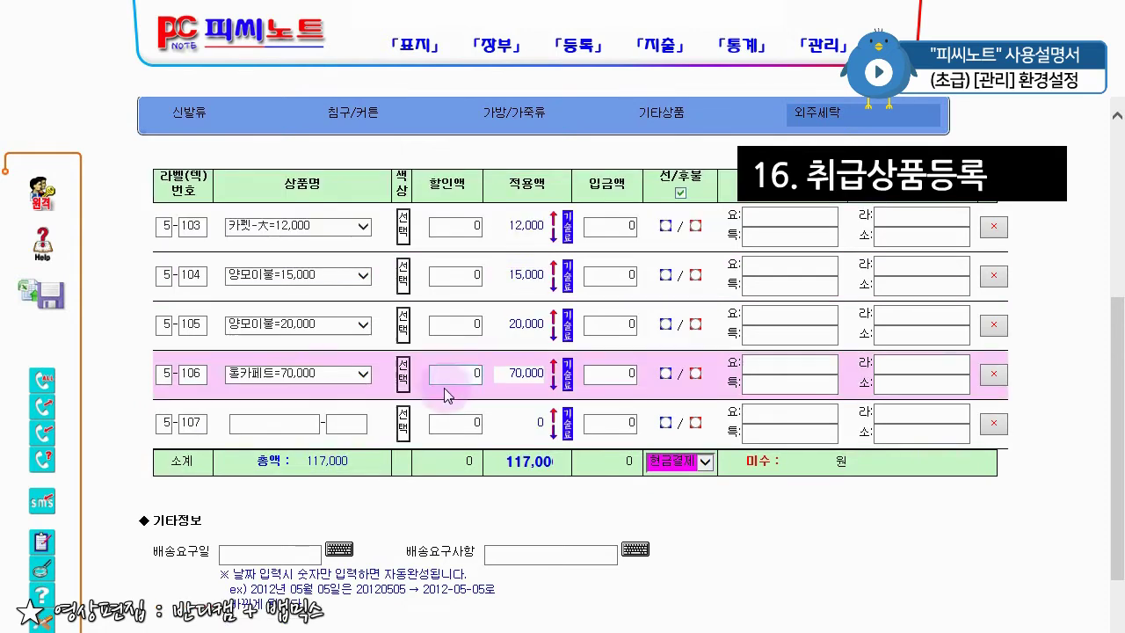
left_click(293, 423)
left_click(349, 422)
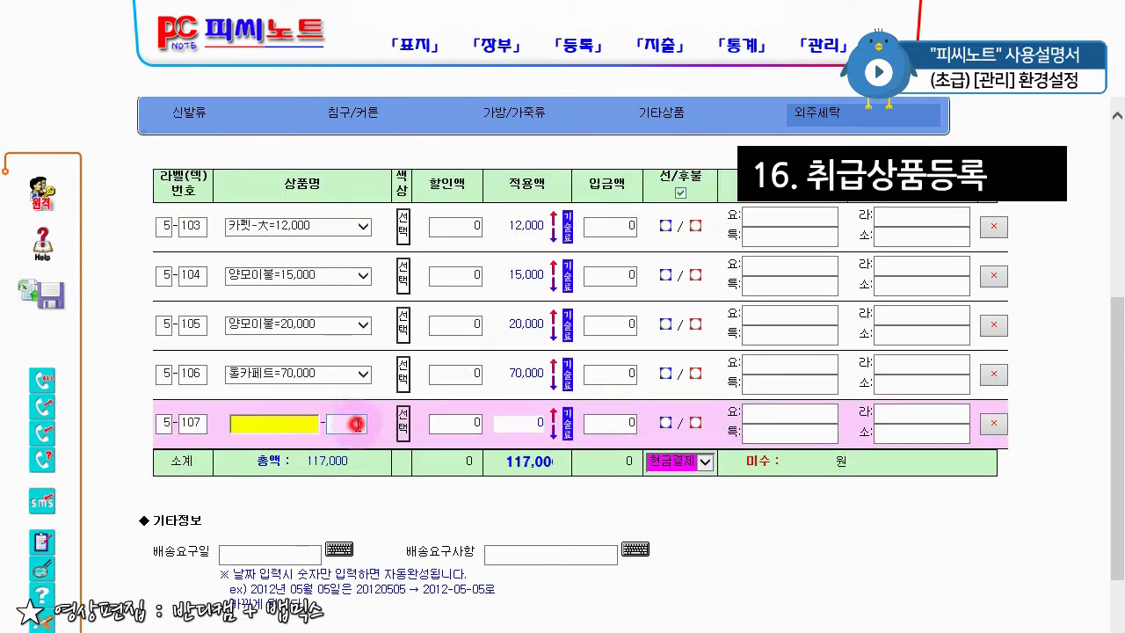
left_click(290, 423)
left_click(347, 420)
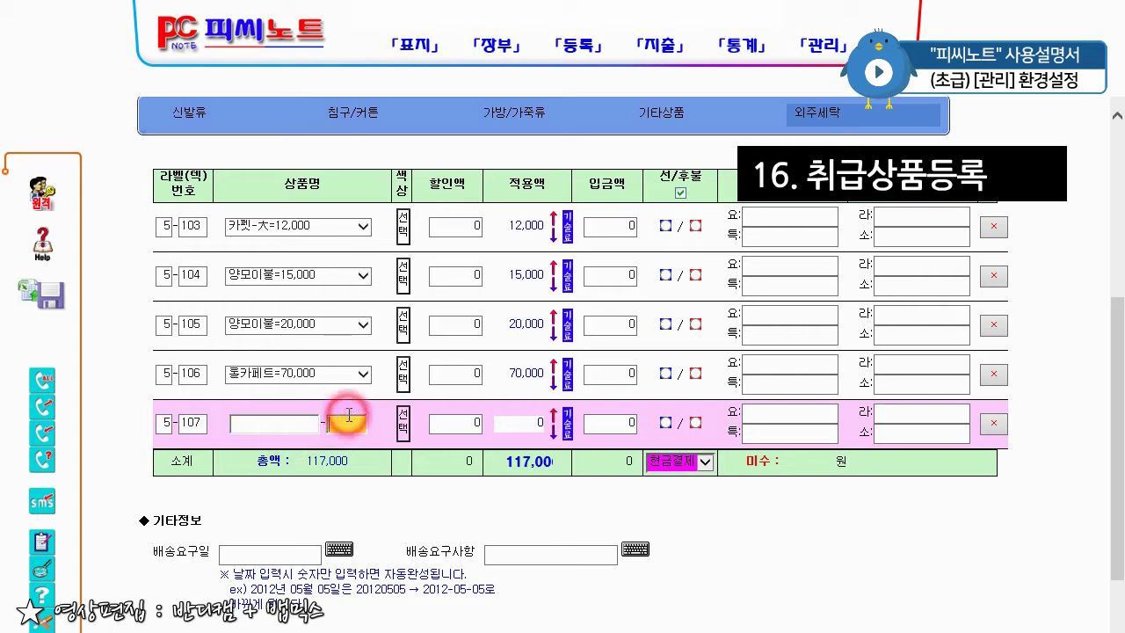
left_click(466, 417)
scroll(467, 414, "up", 2)
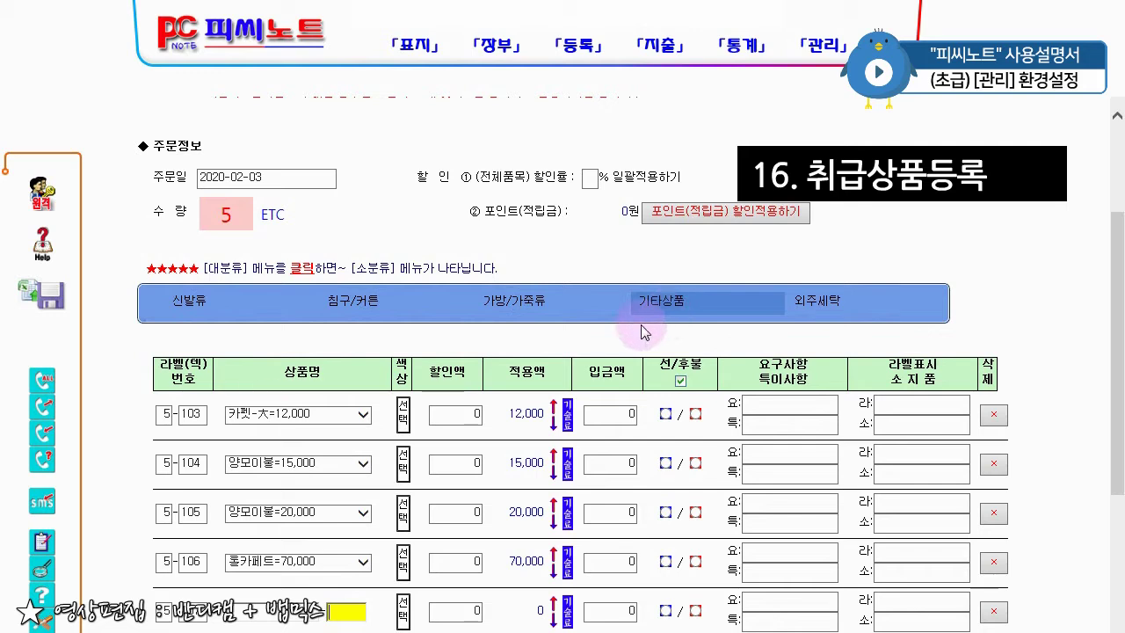
left_click(362, 302)
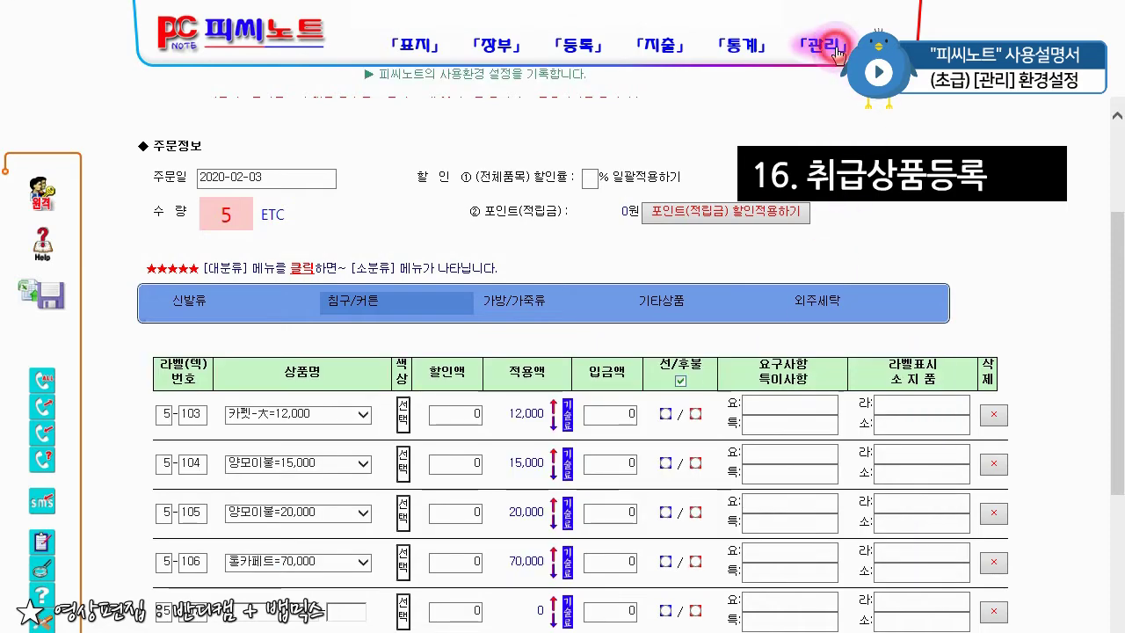
- In item 16's main category registration of the environment settings, add a category named 특수세탁 below 가방/가죽류
left_click(833, 48)
scroll(572, 296, "down", 12)
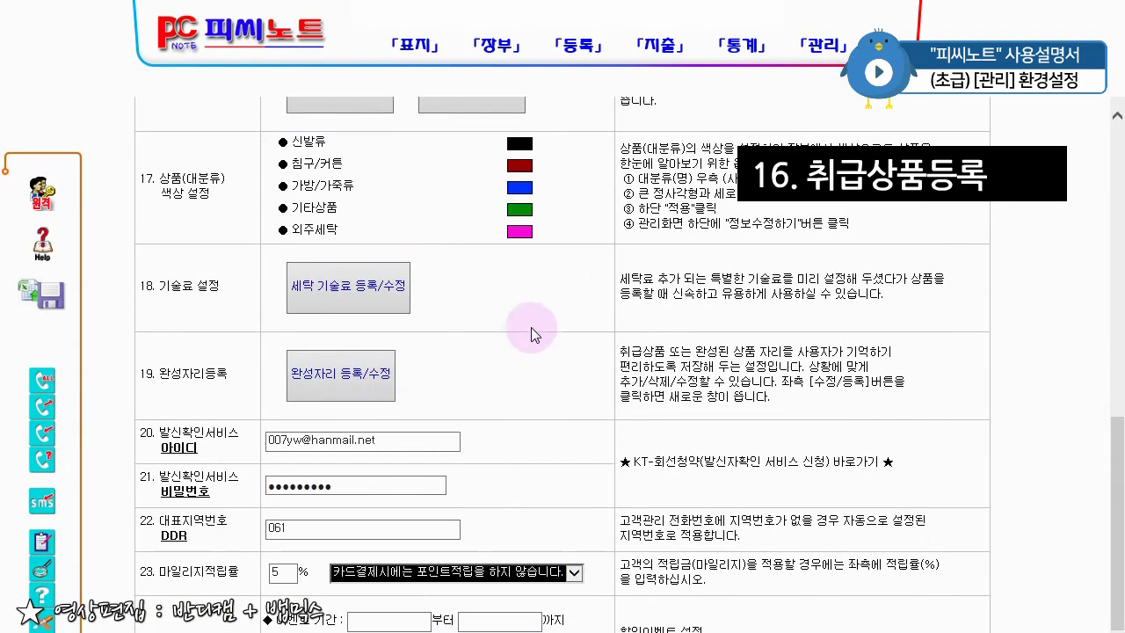
scroll(557, 361, "up", 2)
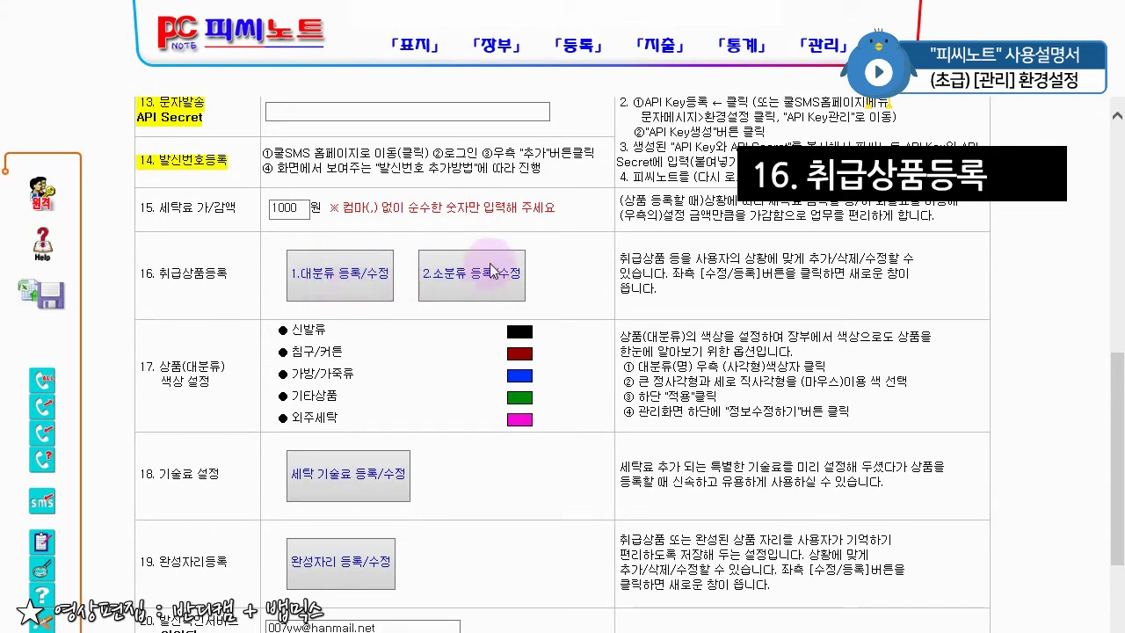
left_click(362, 296)
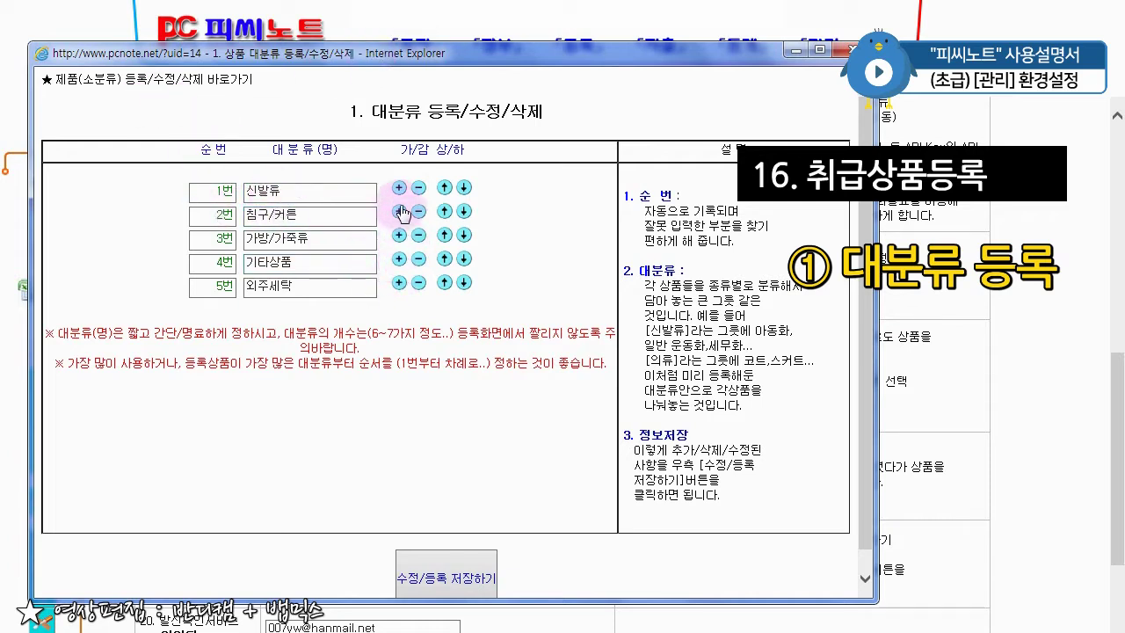
left_click(398, 235)
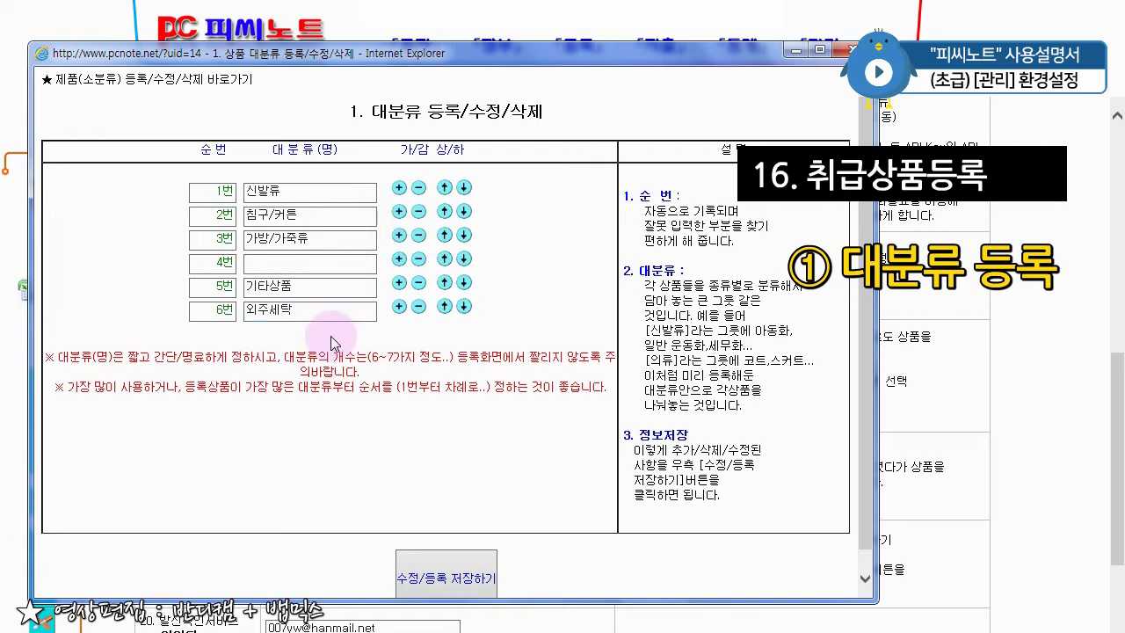
left_click(279, 263)
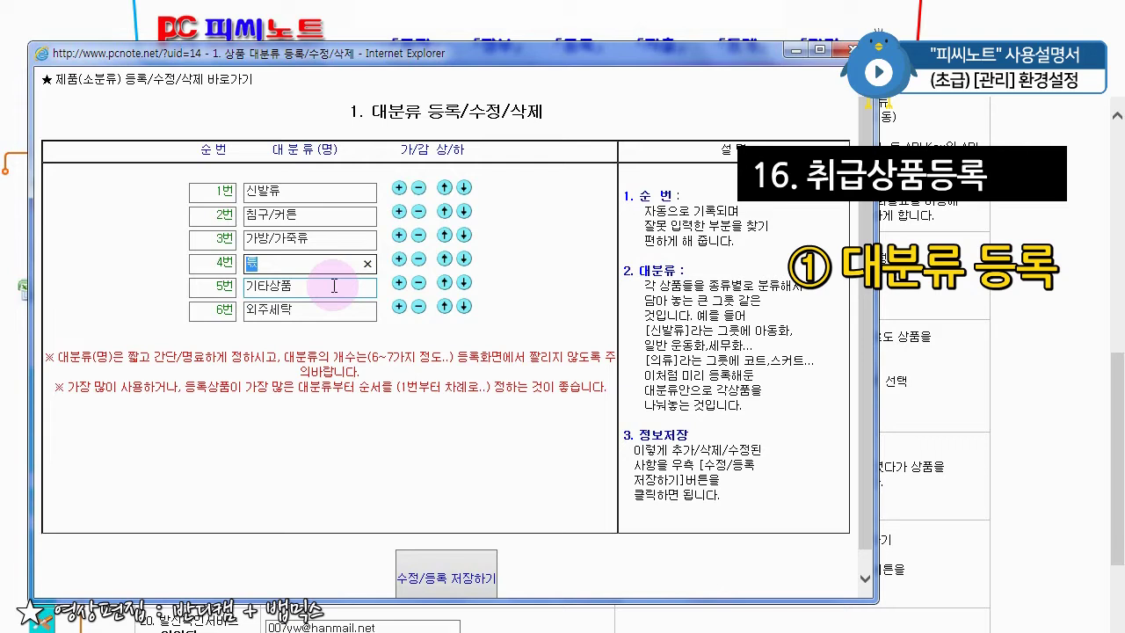
type("수세탁")
left_click(527, 248)
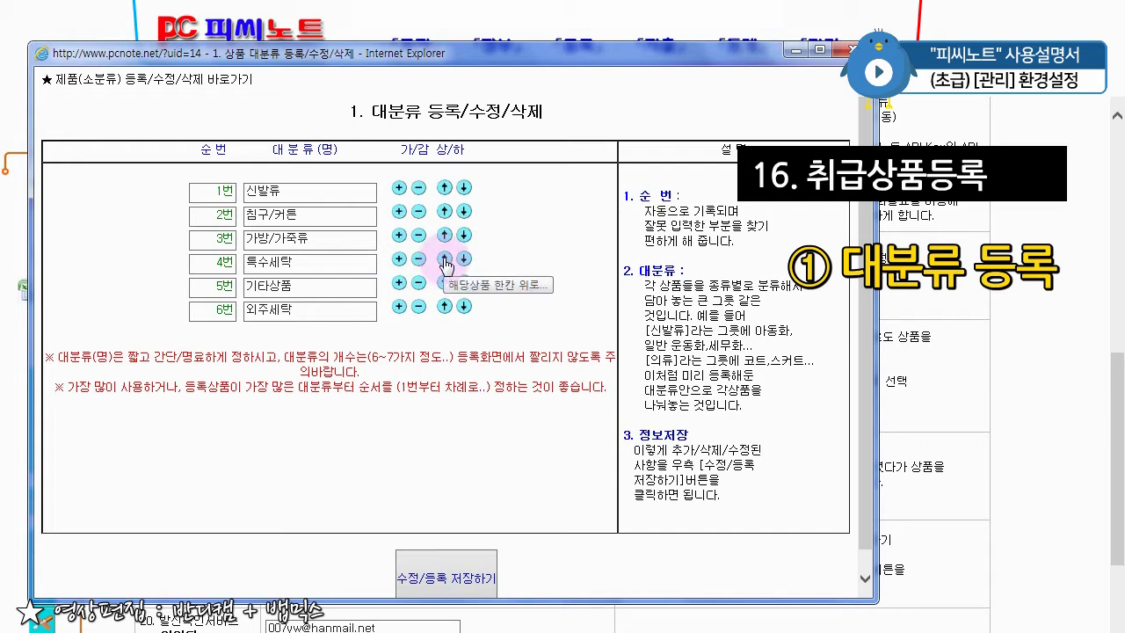
- Move the 특수세탁 category up to second place, directly below 신발류, and save the main category list
left_click(445, 261)
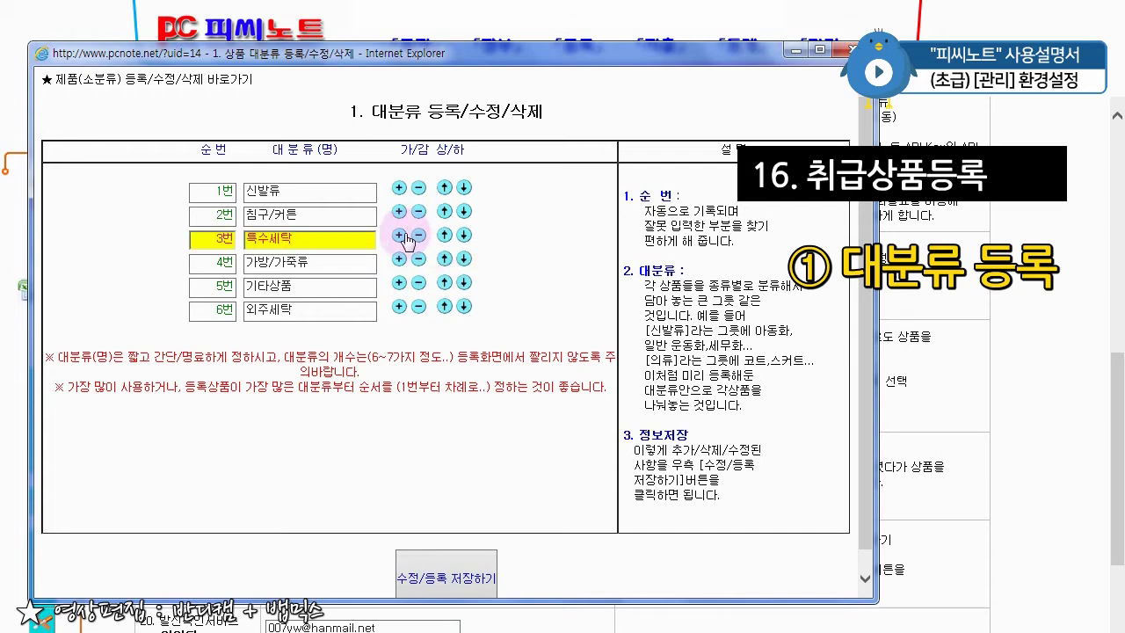
left_click(445, 236)
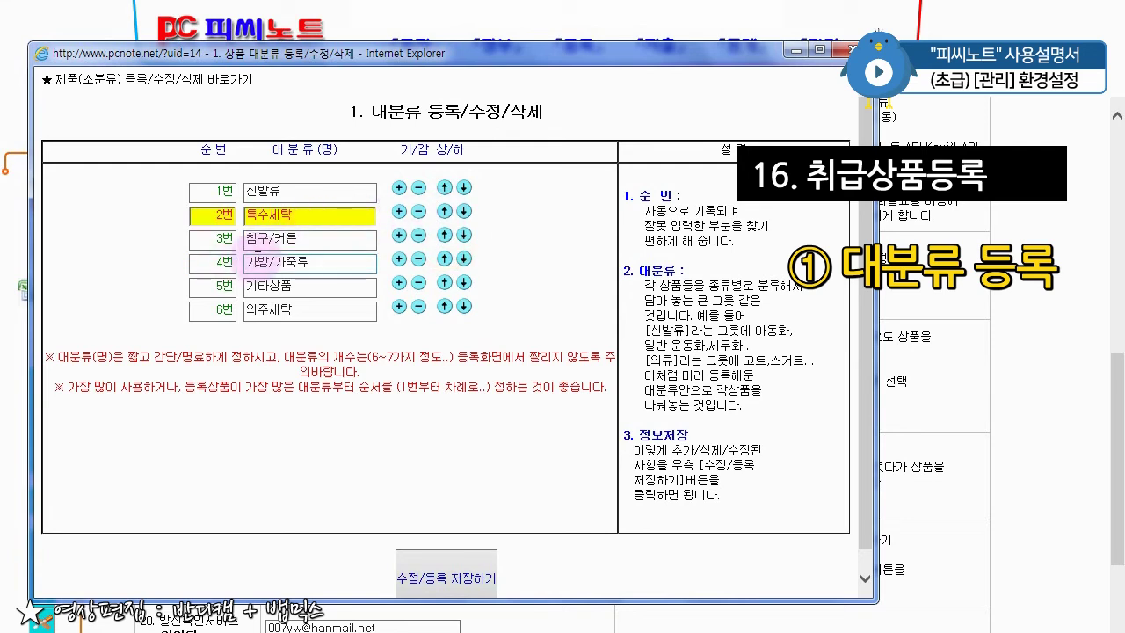
left_click(455, 587)
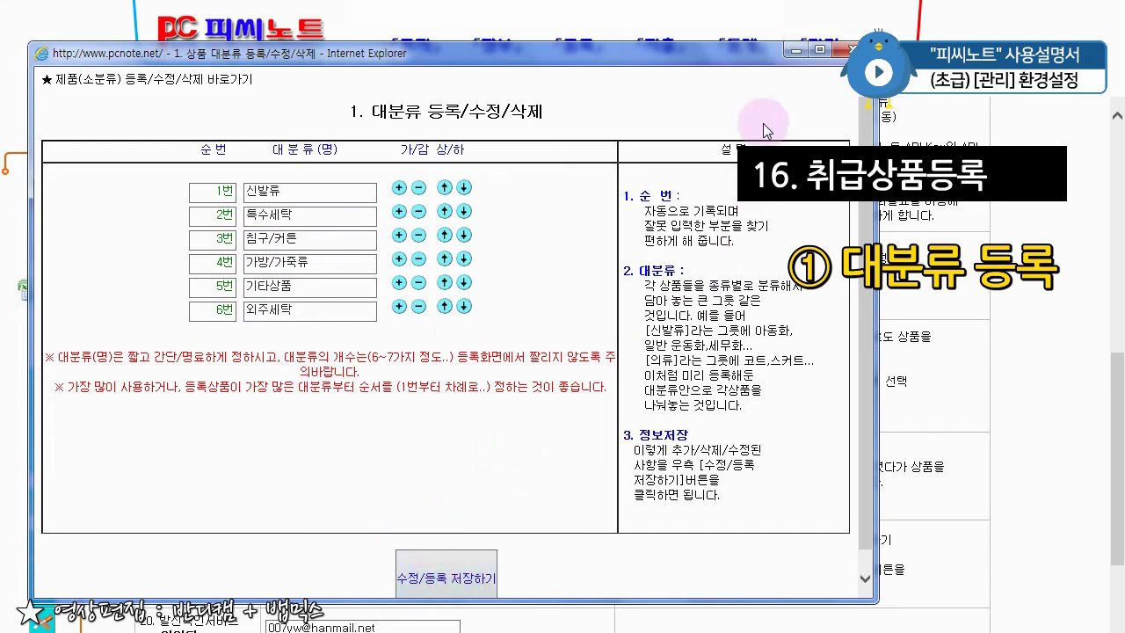
- Close the category window and check the main category bar on the customer registration page for 특수세탁
left_click(850, 50)
left_click(599, 53)
left_click(195, 301)
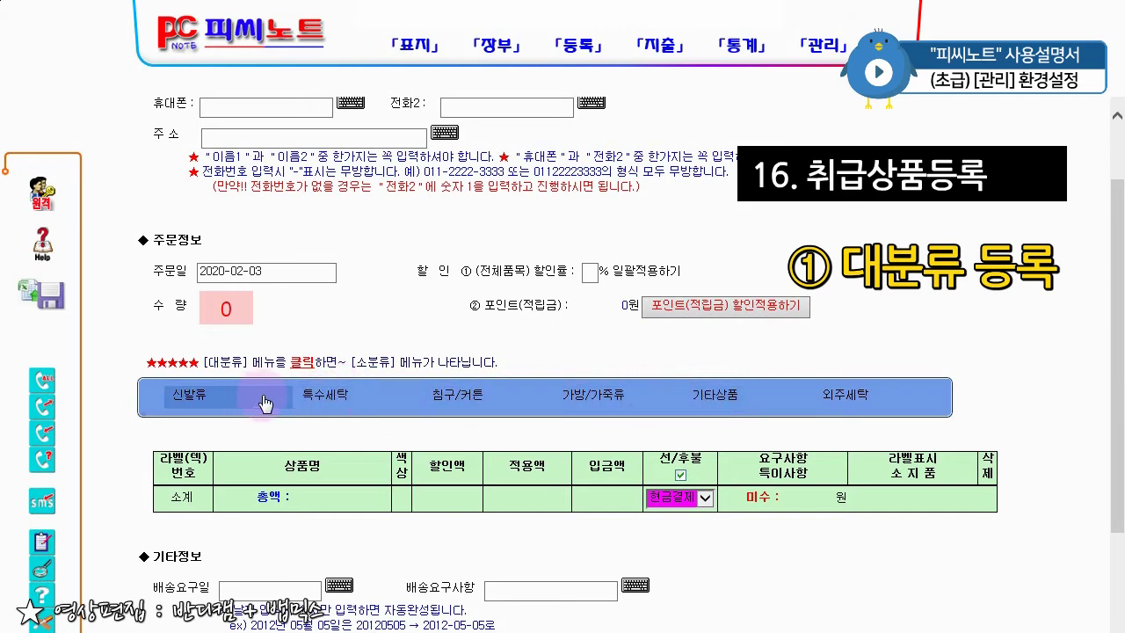
left_click(316, 404)
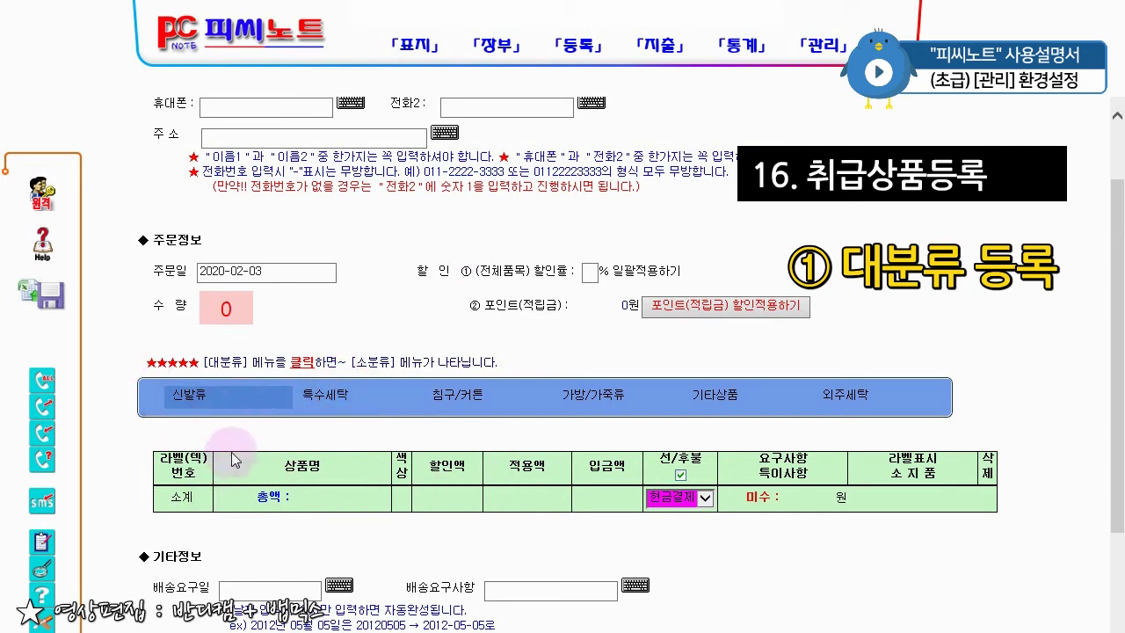
- In item 16's main category registration of the environment settings, try to delete the 침구/커튼 category
left_click(826, 55)
scroll(387, 409, "down", 8)
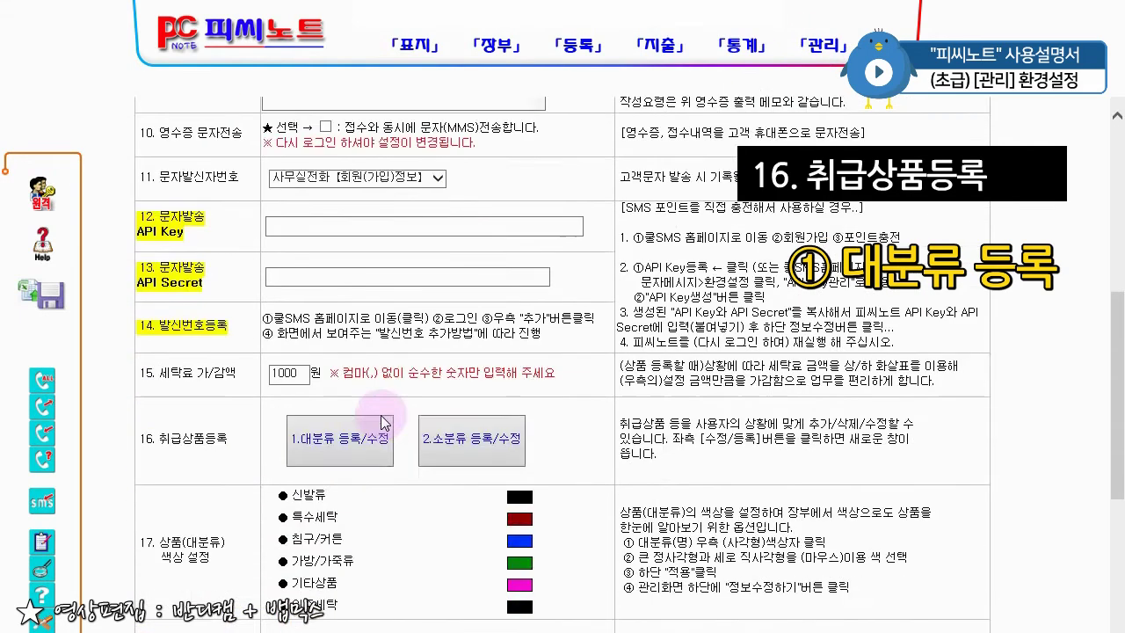
left_click(318, 369)
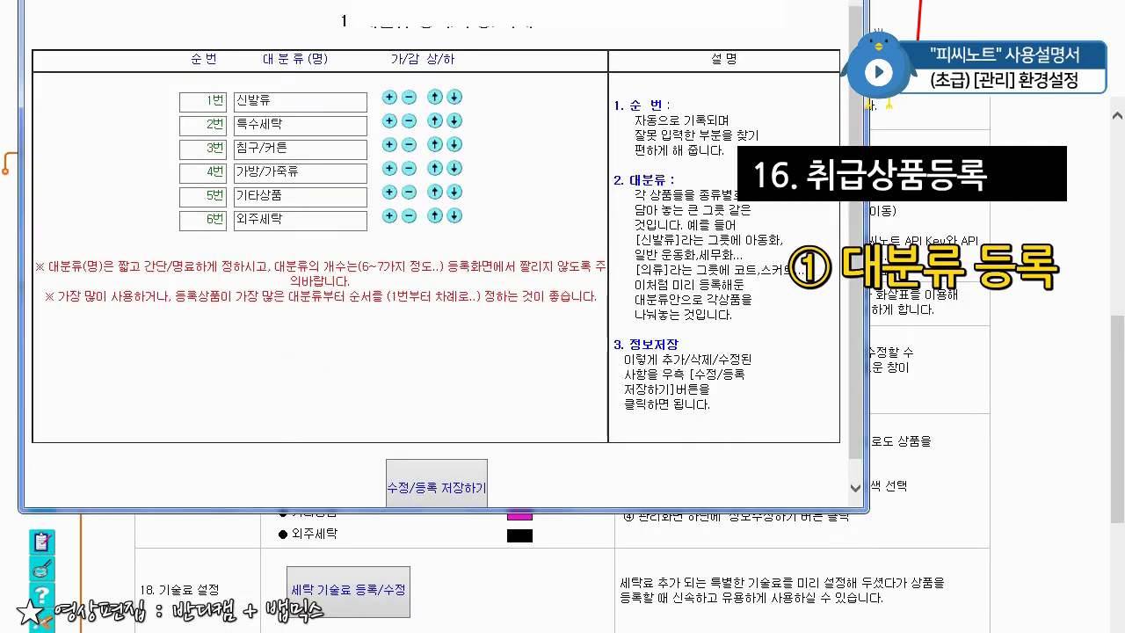
left_click(266, 312)
left_click(289, 213)
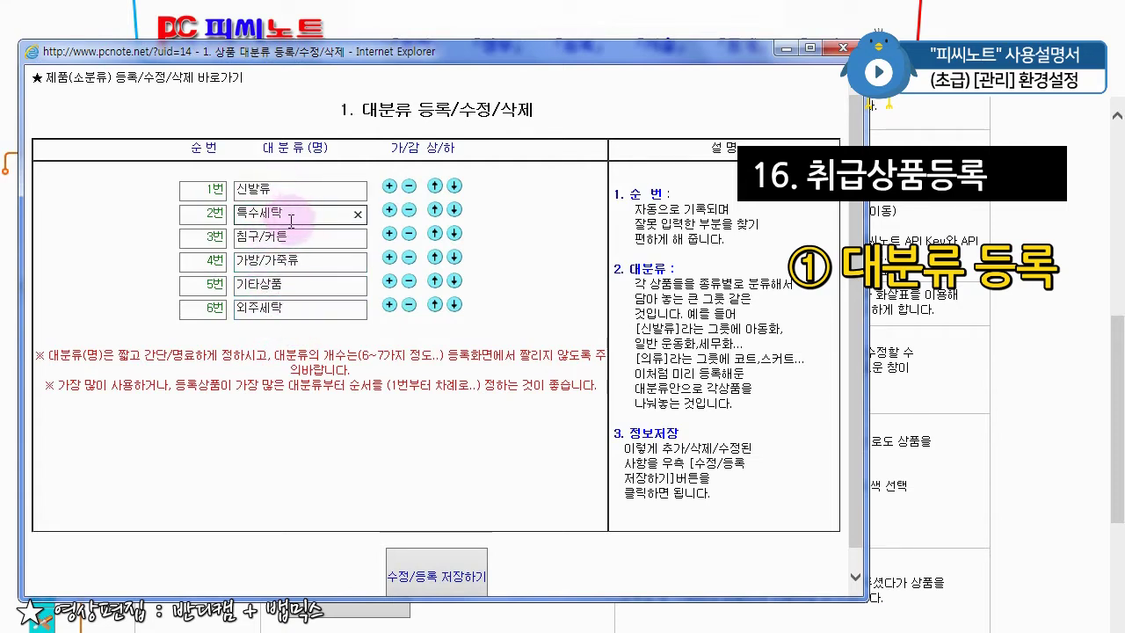
left_click(329, 292)
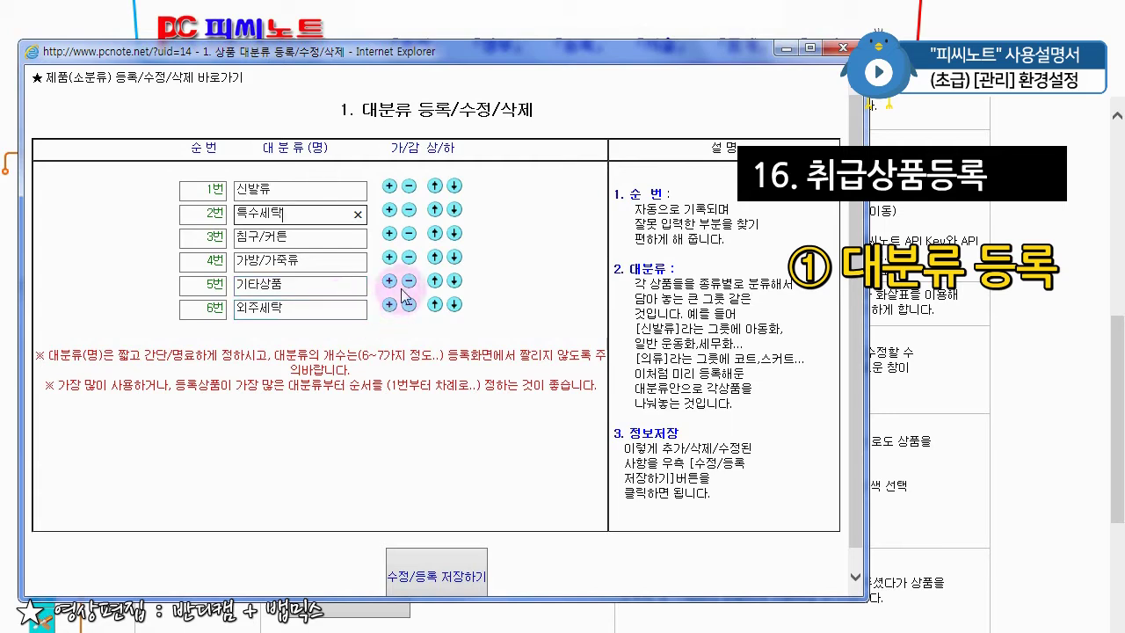
left_click(409, 234)
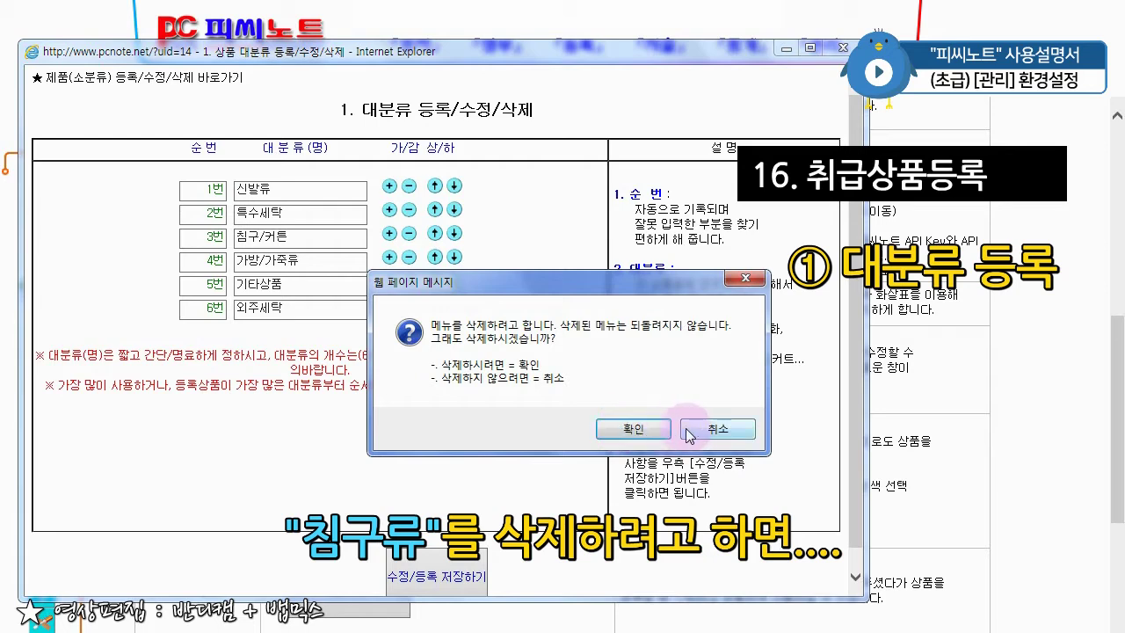
left_click(628, 432)
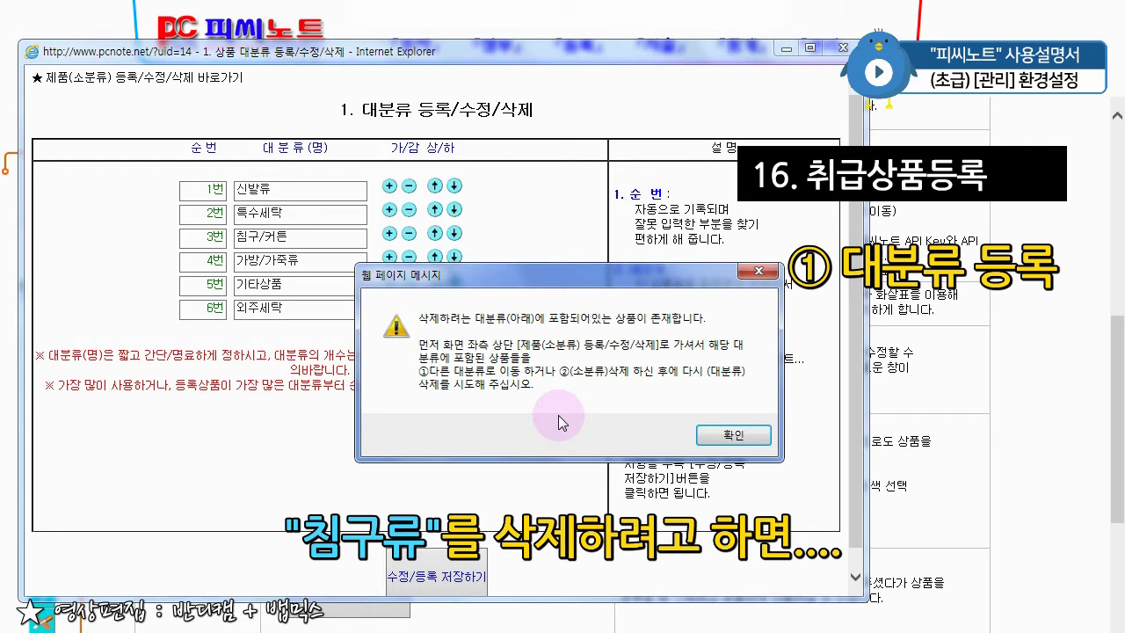
left_click(761, 434)
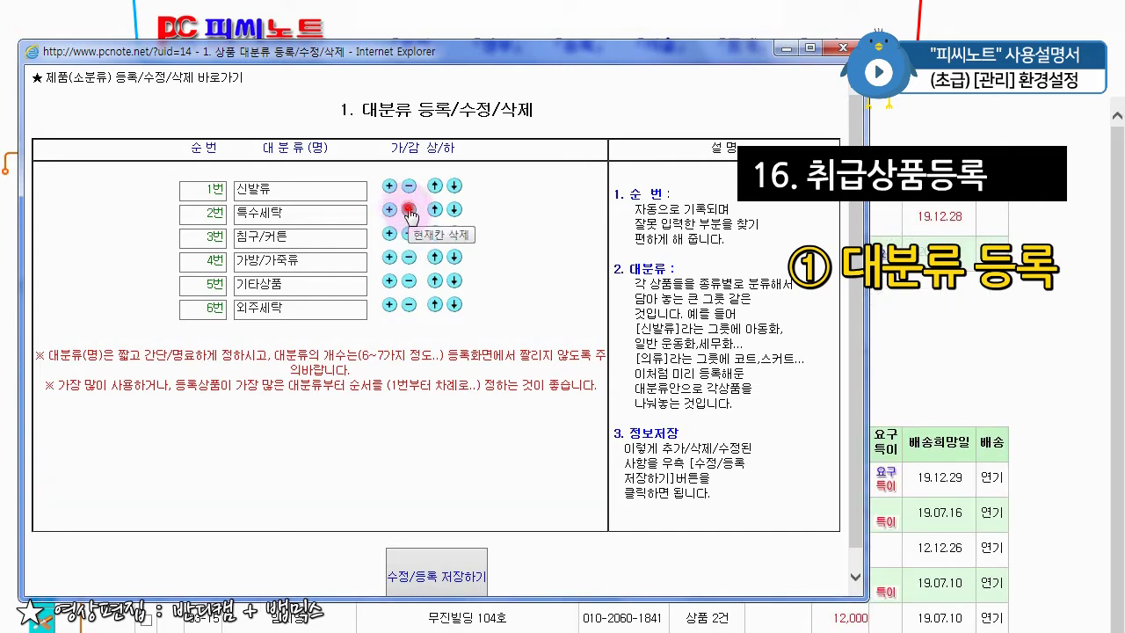
- Delete the 특수세탁 category from the main category list and close the window without saving the list
left_click(409, 211)
left_click(607, 431)
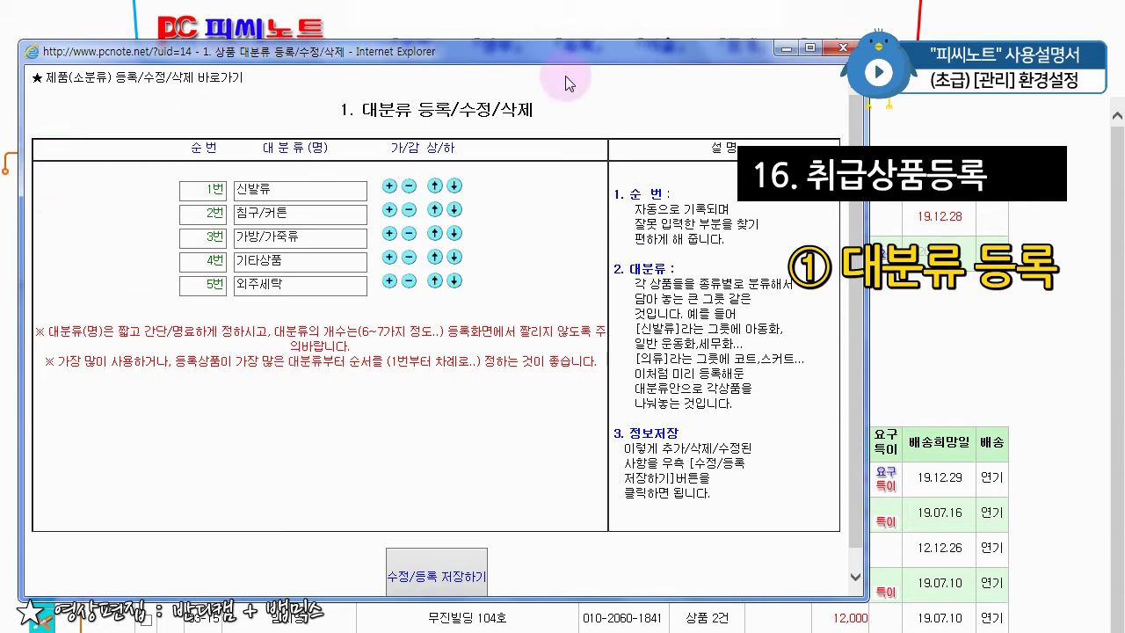
left_click(842, 47)
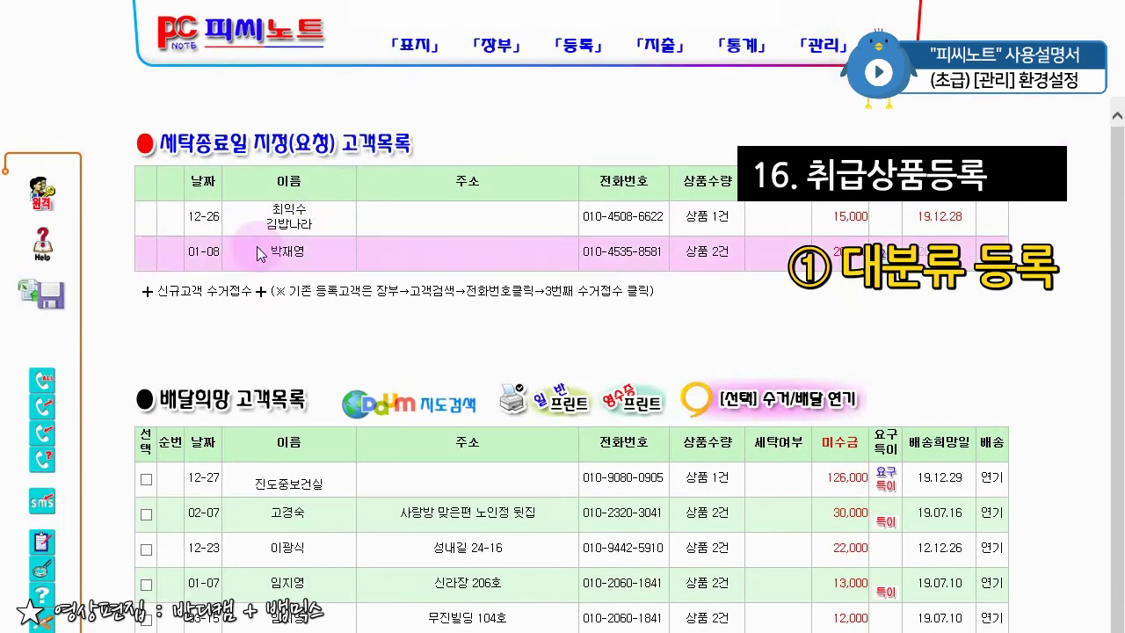
- Open item 16's product (소분류) registration from the environment settings and look through the product list and its 가/감 상/하 column
left_click(816, 49)
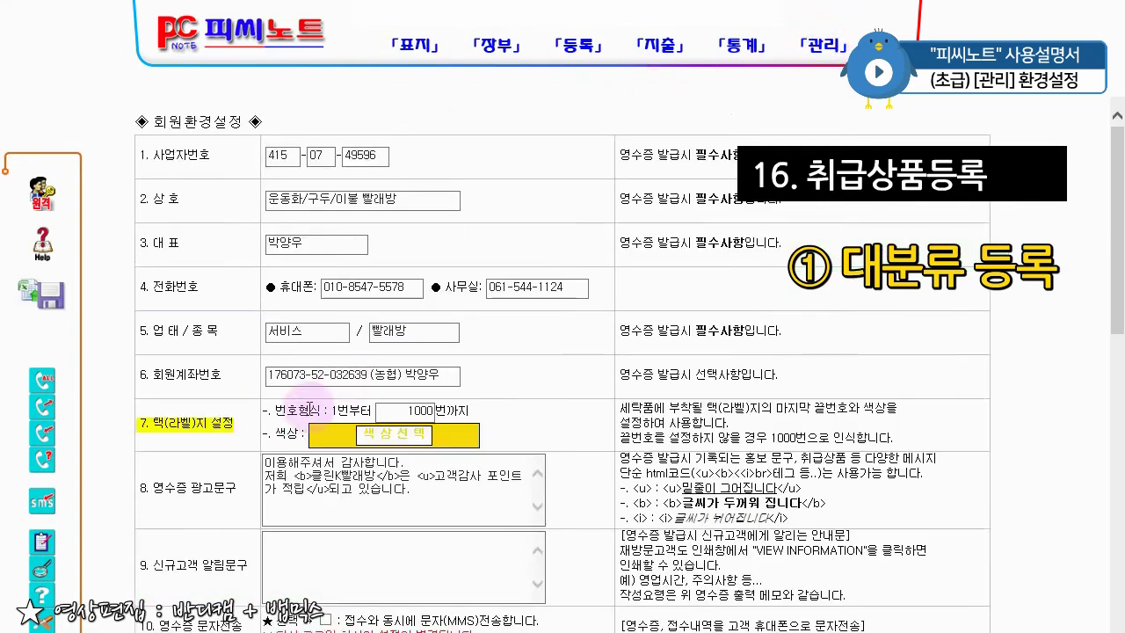
scroll(308, 404, "down", 5)
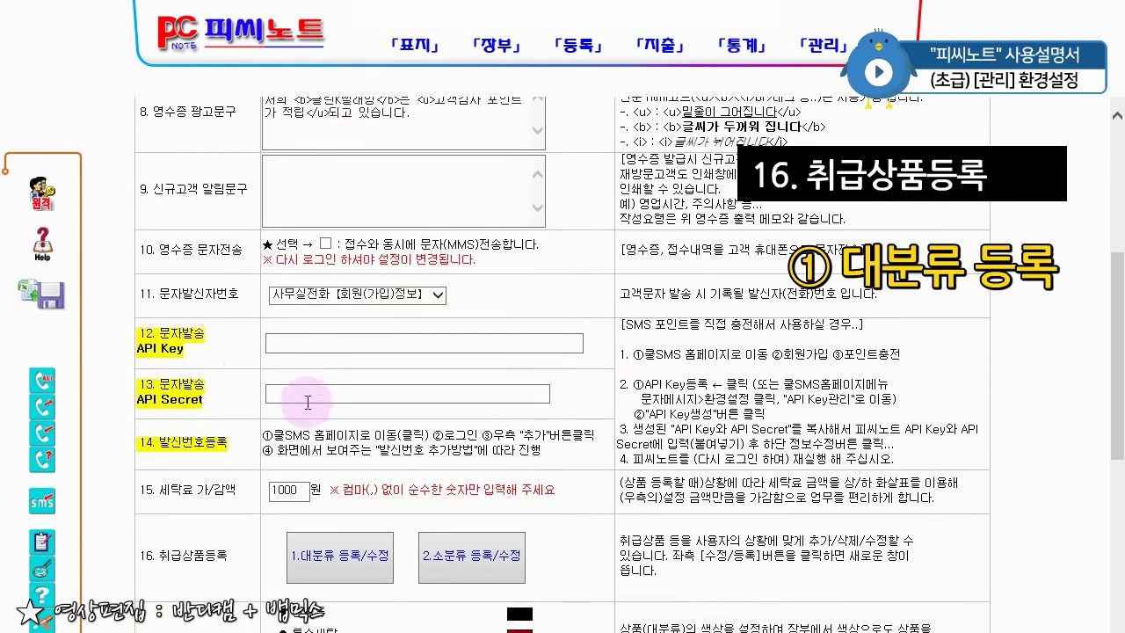
left_click(484, 577)
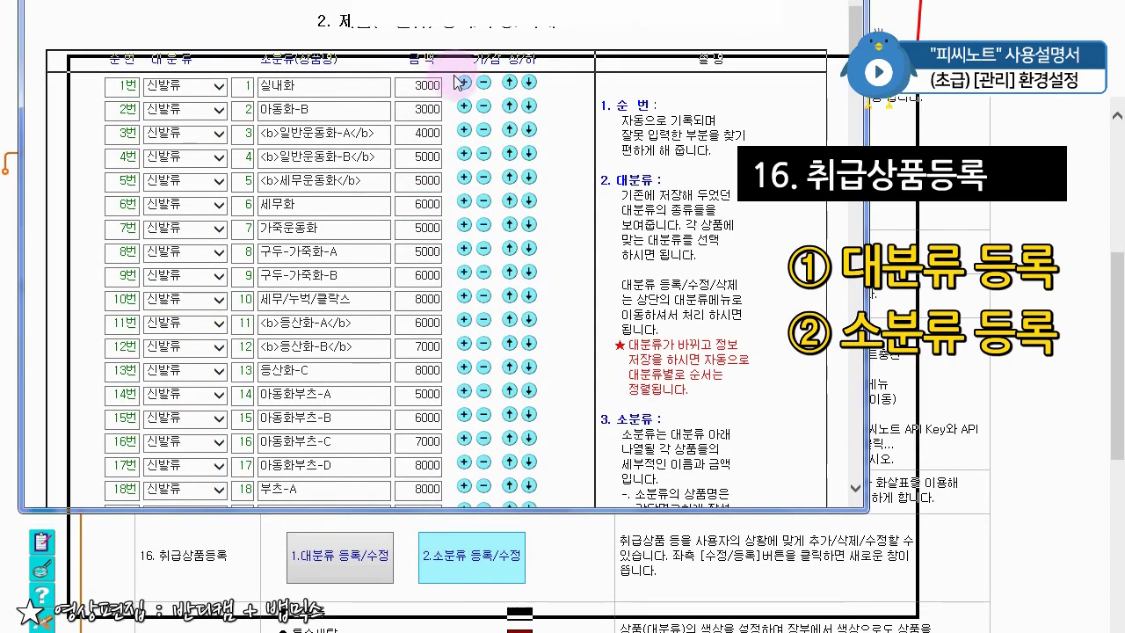
scroll(259, 337, "down", 1)
scroll(260, 337, "up", 2)
scroll(264, 351, "down", 10)
scroll(272, 395, "up", 3)
scroll(270, 406, "up", 9)
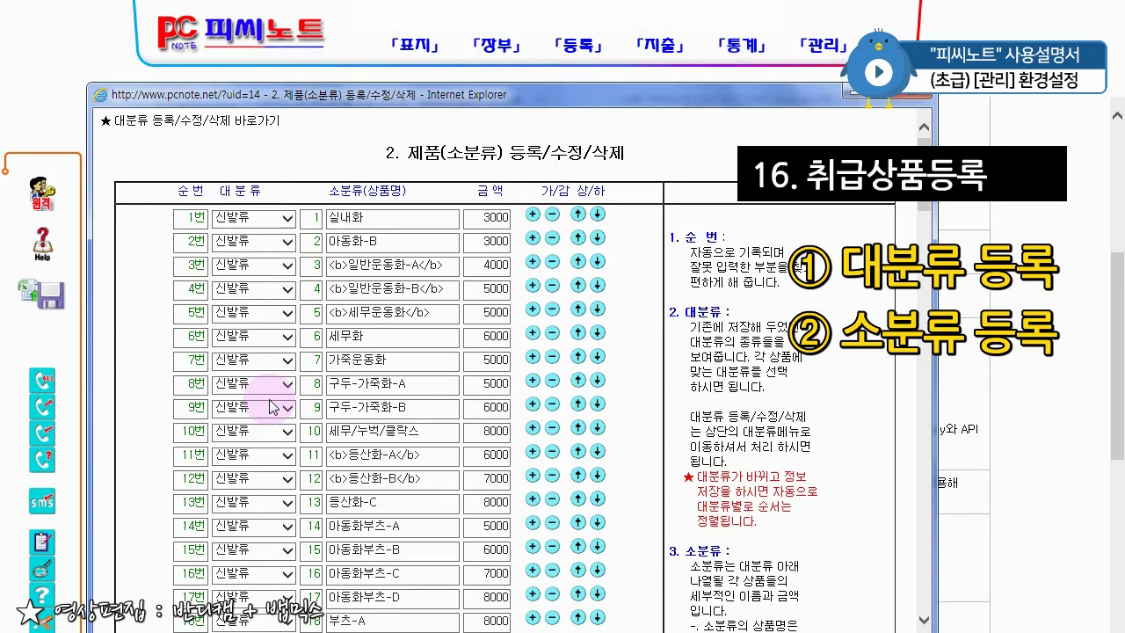
left_click_drag(536, 191, 635, 193)
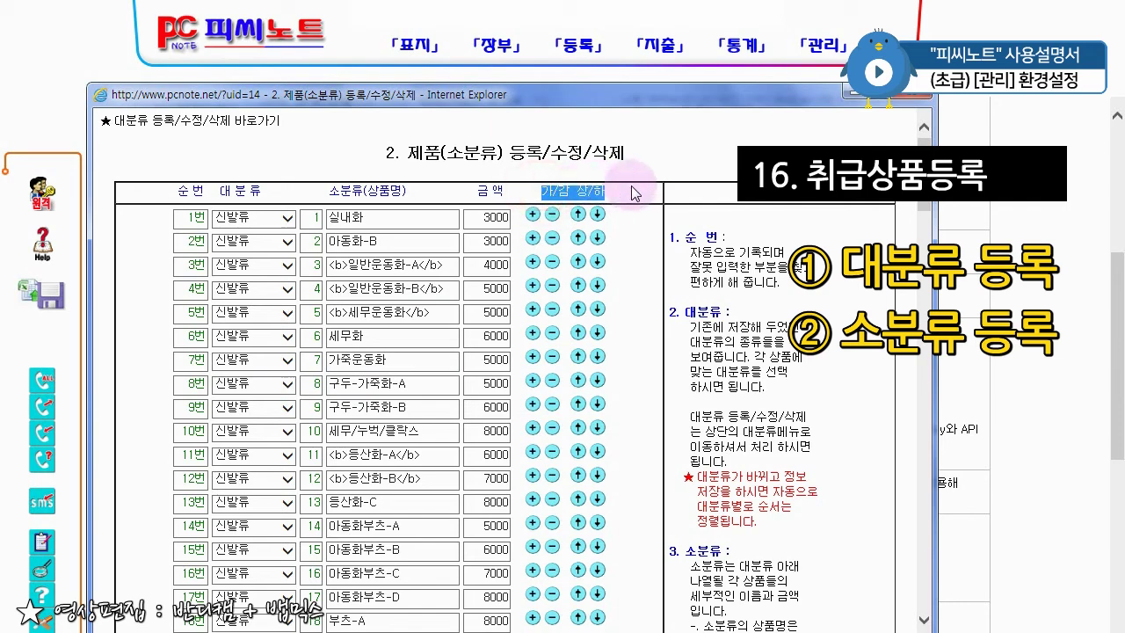
left_click(624, 245)
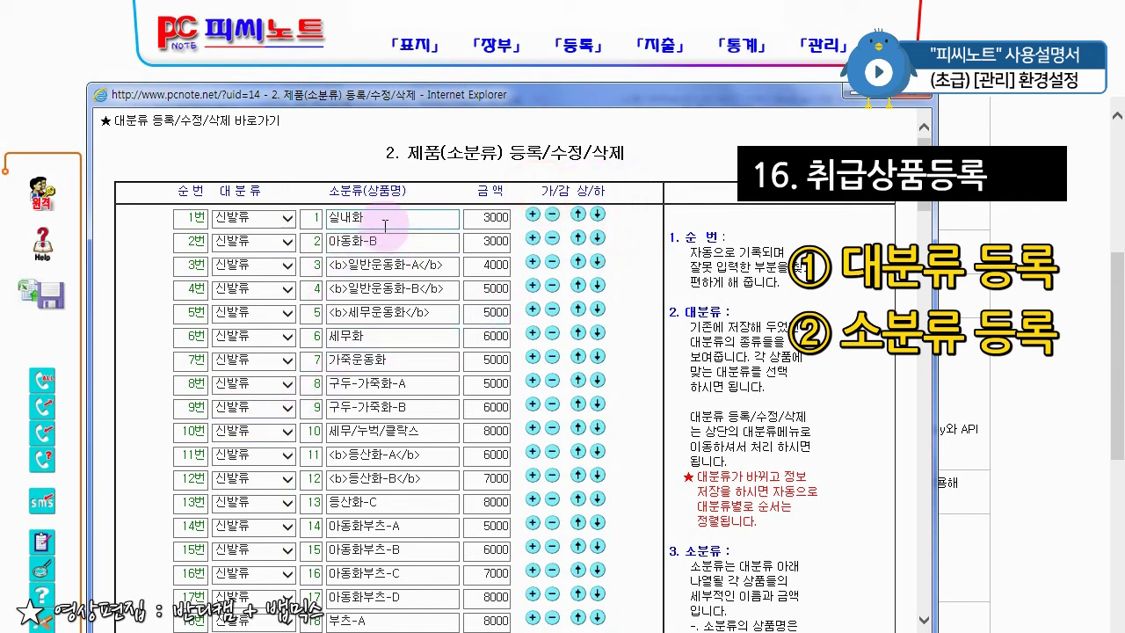
- Set the price of the first product, 실내화, to 4000
left_click(366, 219)
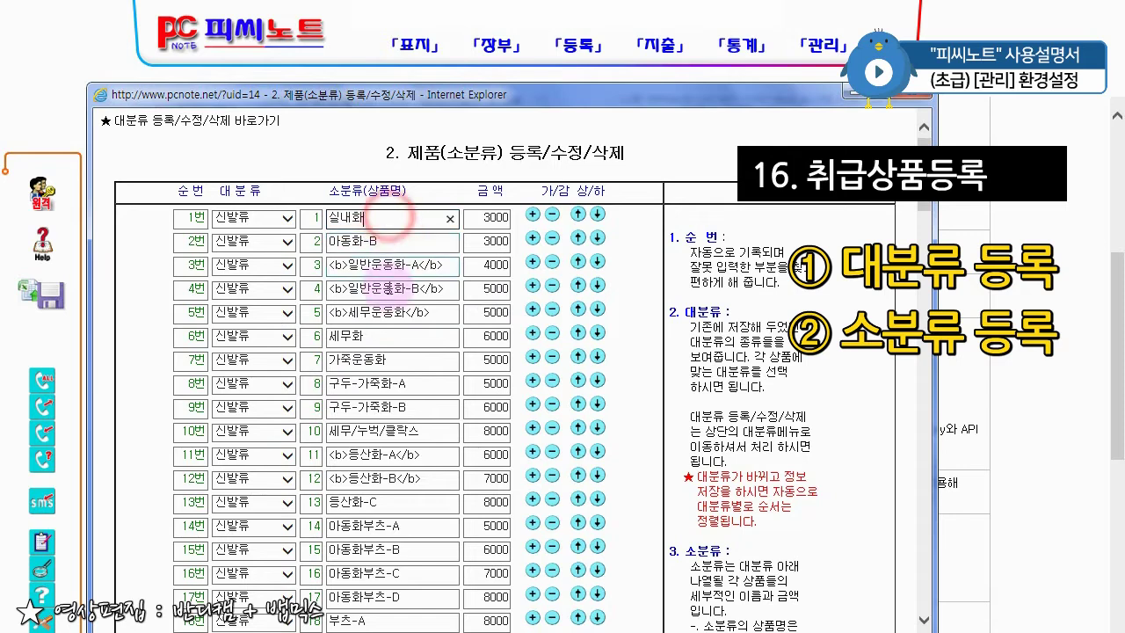
left_click(481, 217)
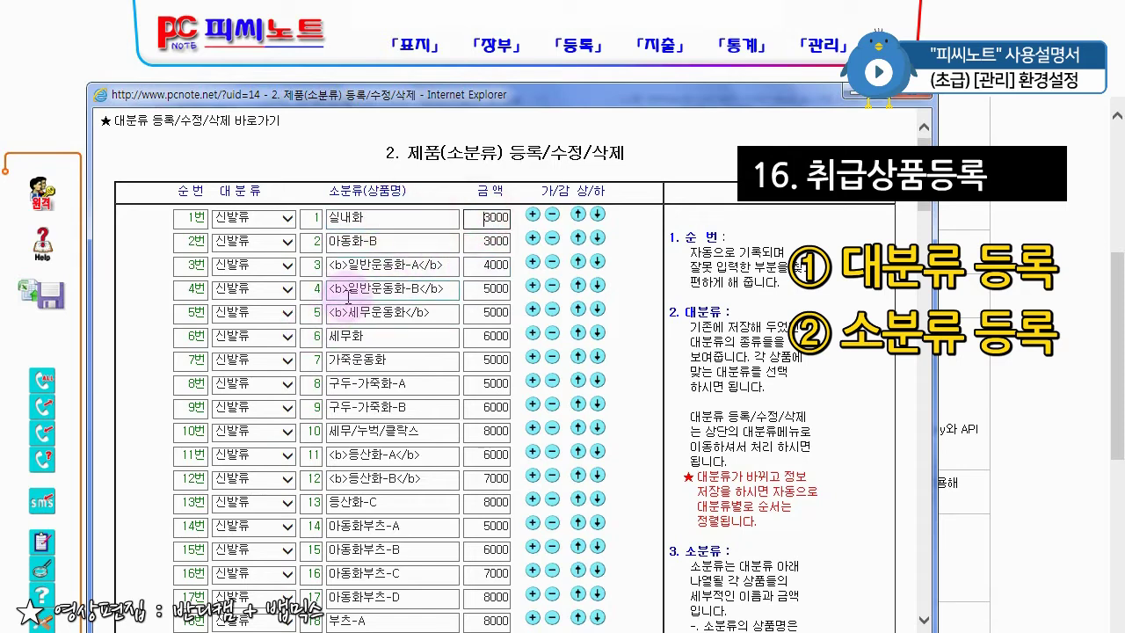
key("Delete")
type("4")
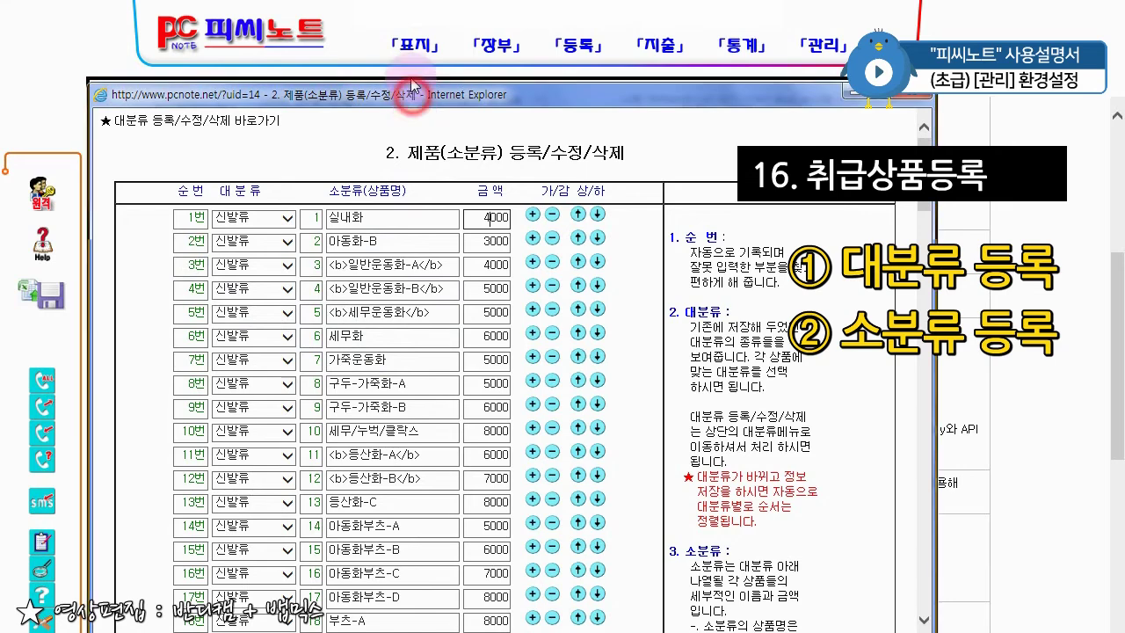
left_click_drag(413, 107, 409, 52)
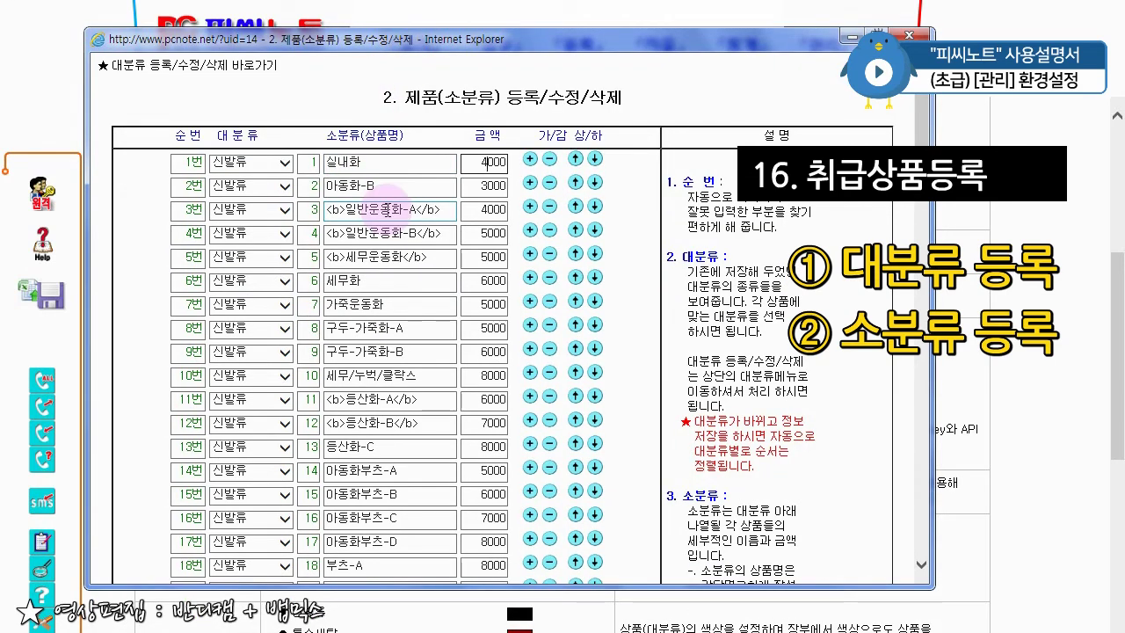
- Insert a new product row directly below 세무화 and assign it to the main category 신발류
left_click(479, 281)
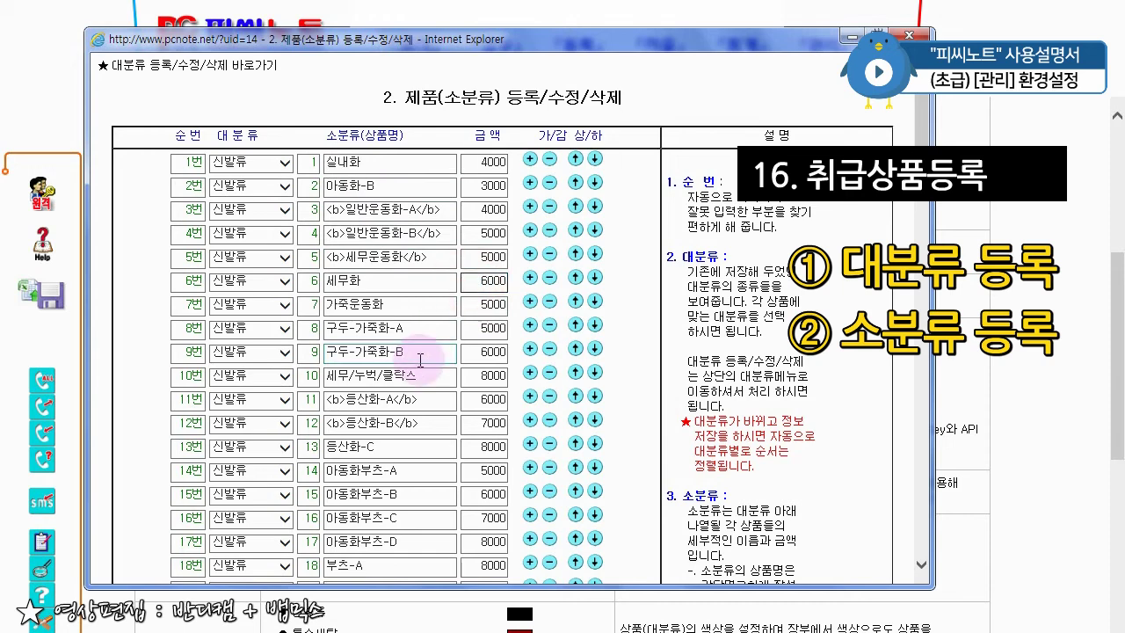
left_click(466, 258)
left_click(460, 281)
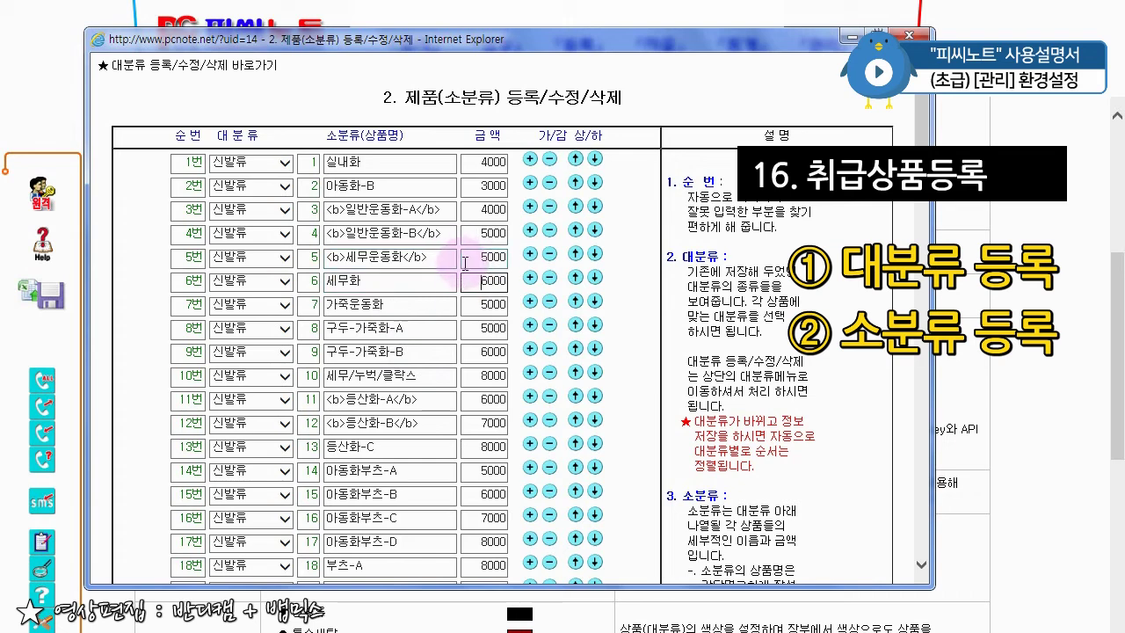
left_click(463, 275)
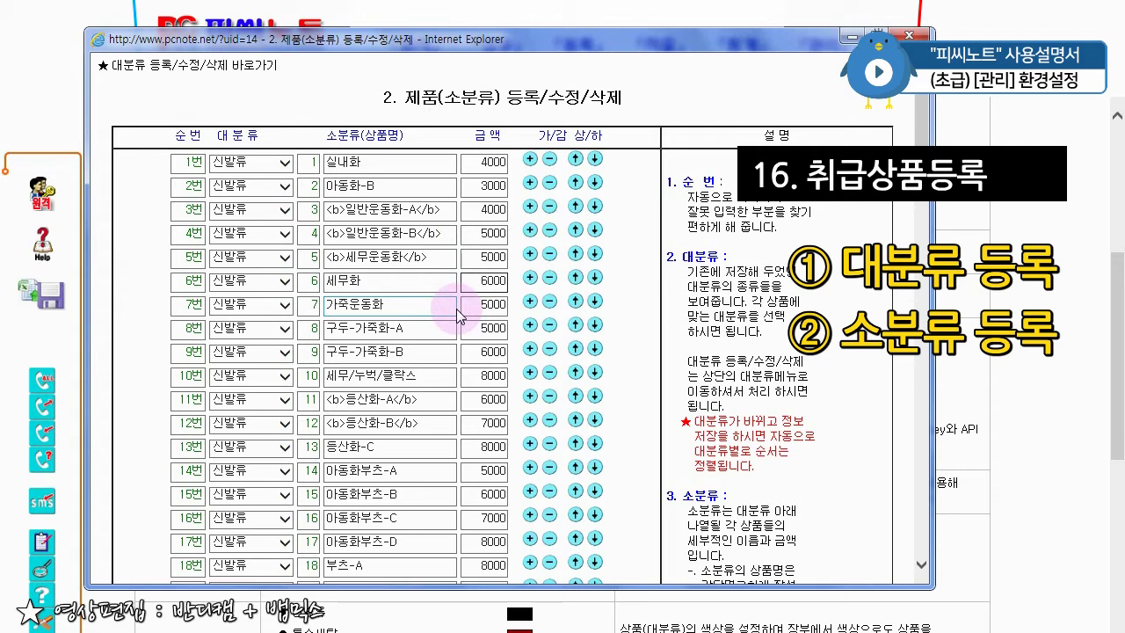
left_click(530, 281)
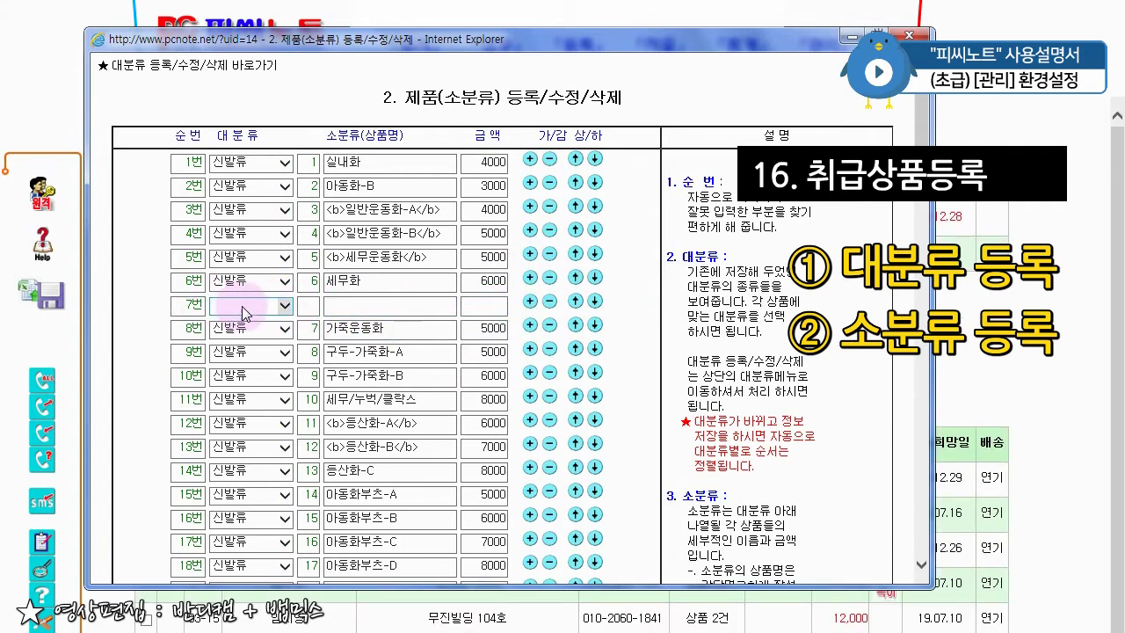
left_click(287, 308)
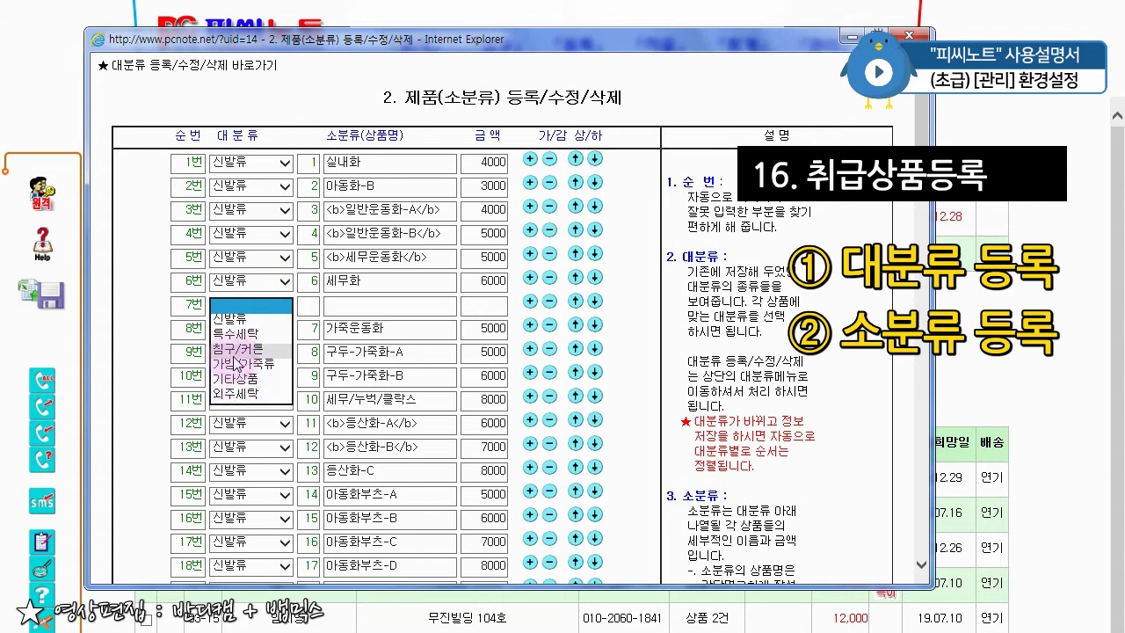
left_click(230, 317)
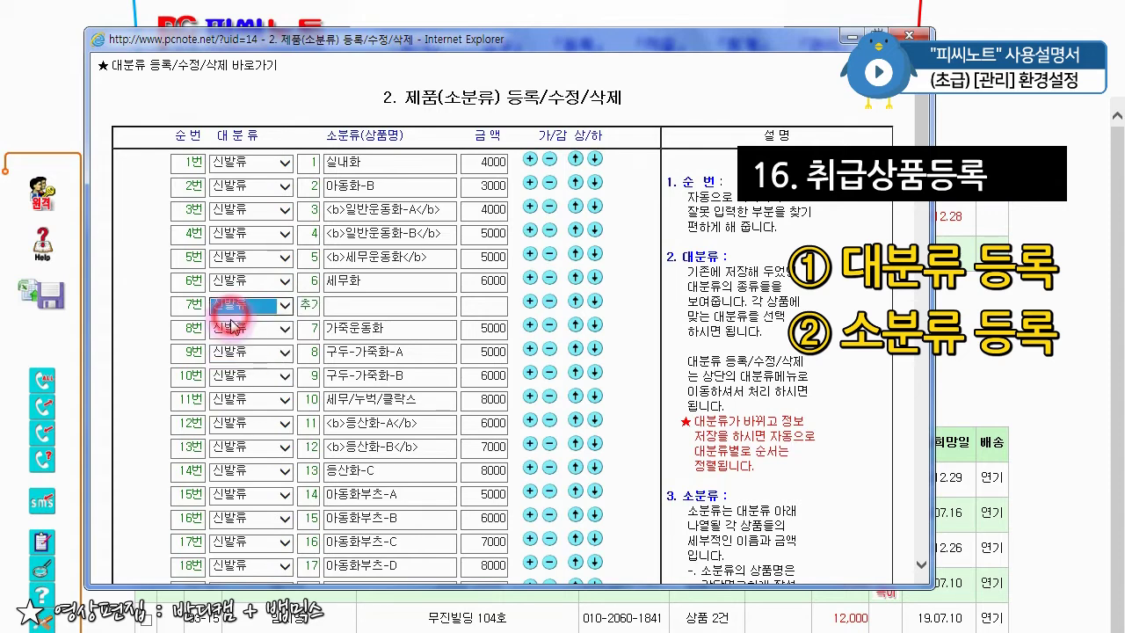
- Name the new product in row 7 테스트신발 and set its price to 7000
left_click(391, 306)
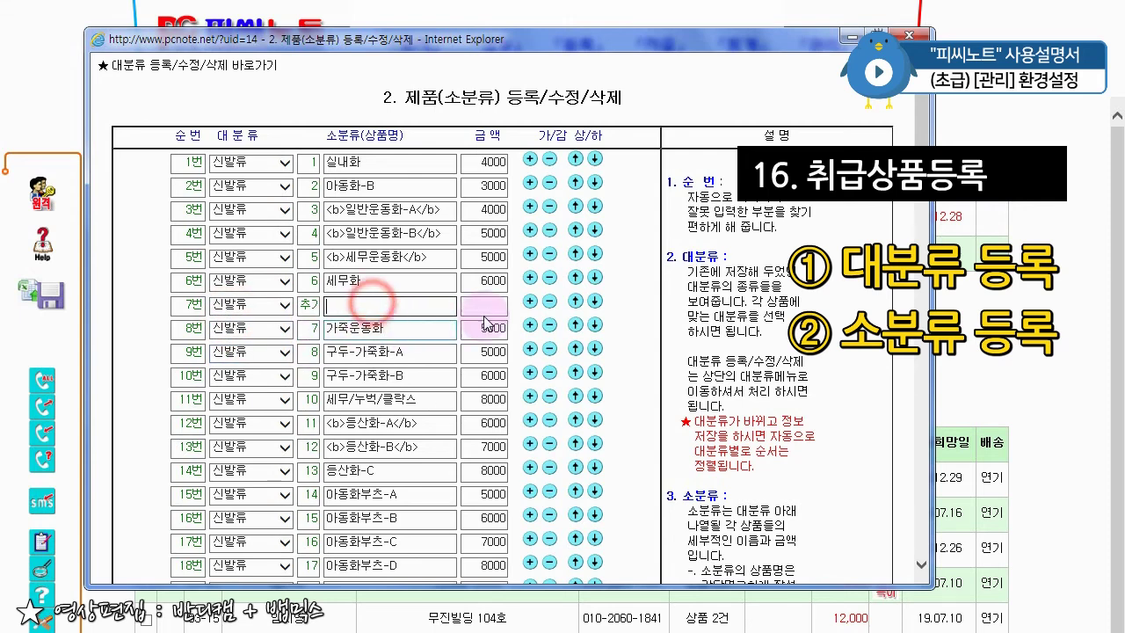
type("ㅅ")
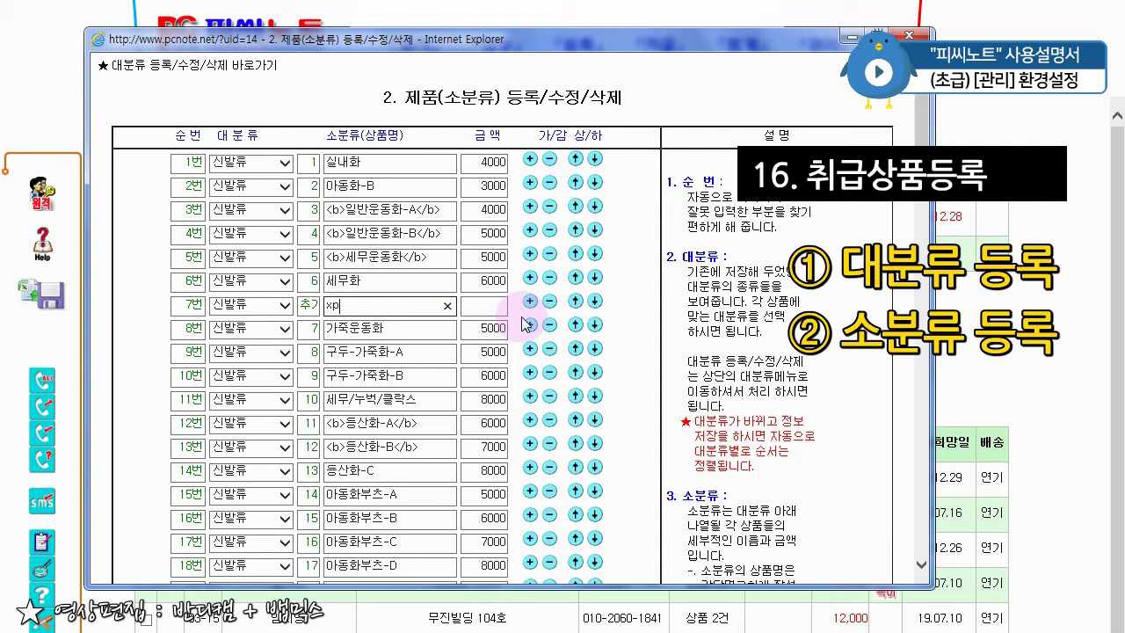
key("BackSpace")
type("ㅌ")
type("ㅔ스")
type("트신발")
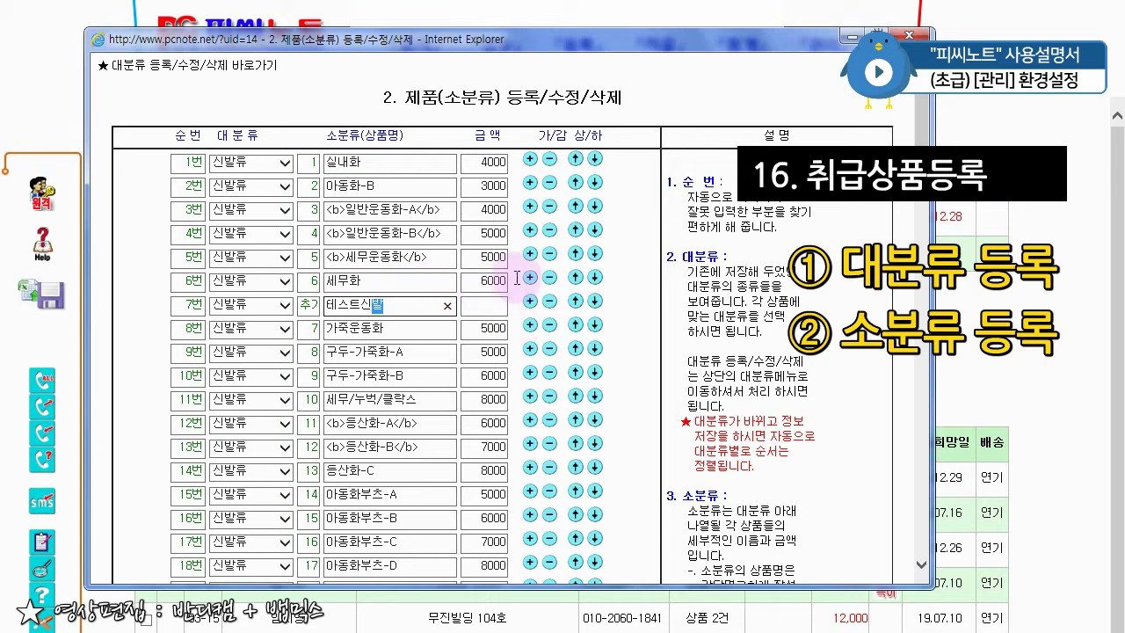
left_click(483, 304)
type("7000")
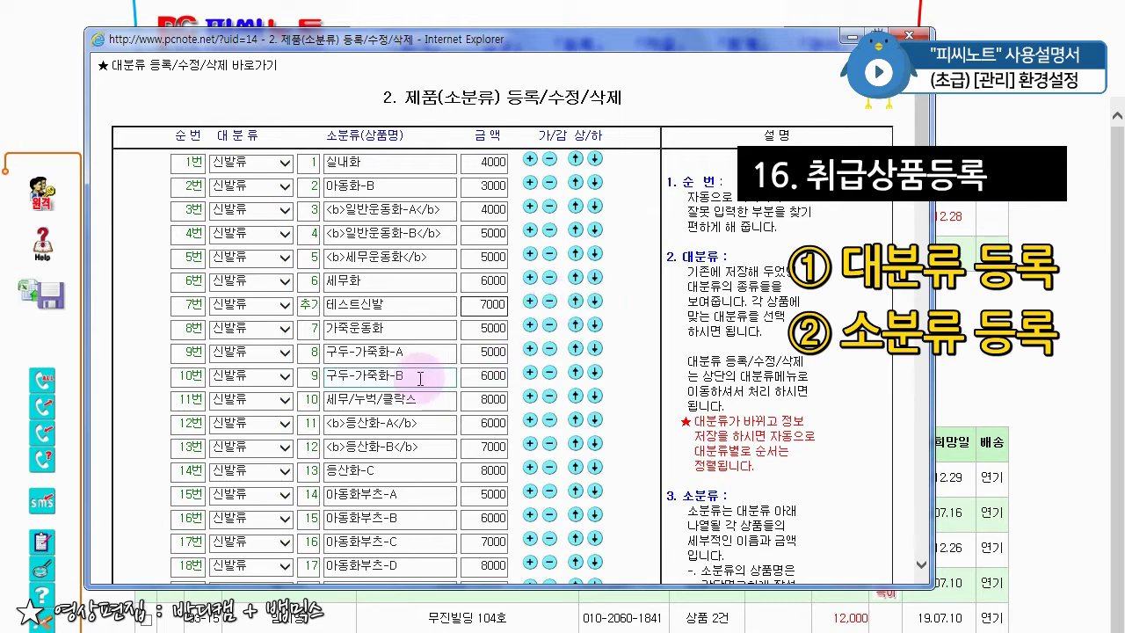
- Change the main category of the 테스트신발 product to 외주세탁
scroll(387, 384, "down", 10)
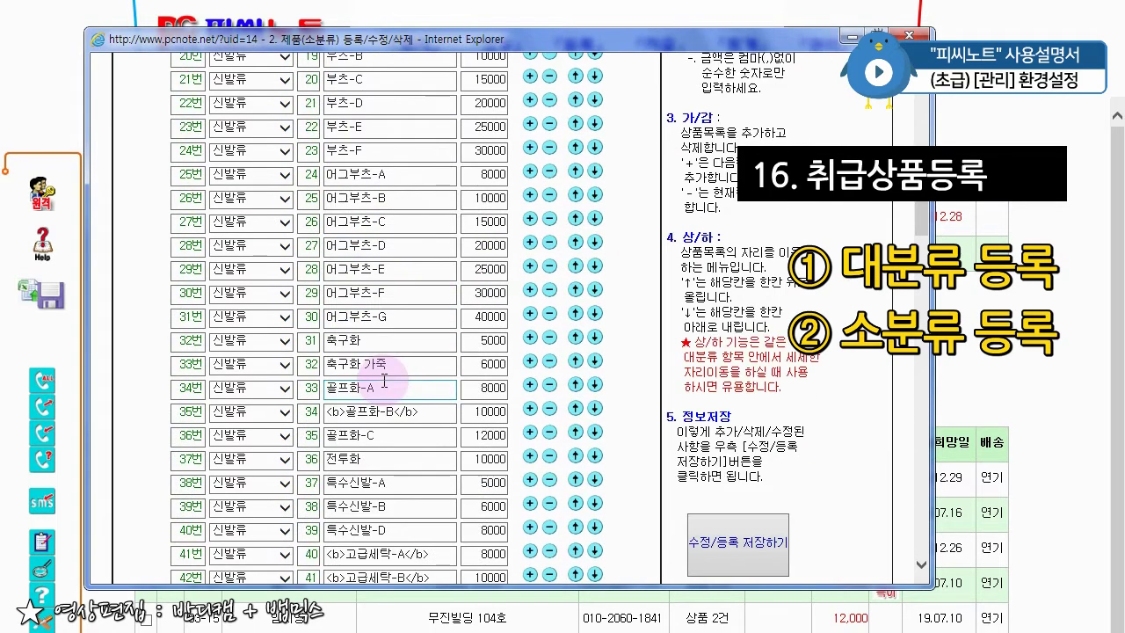
scroll(379, 380, "up", 10)
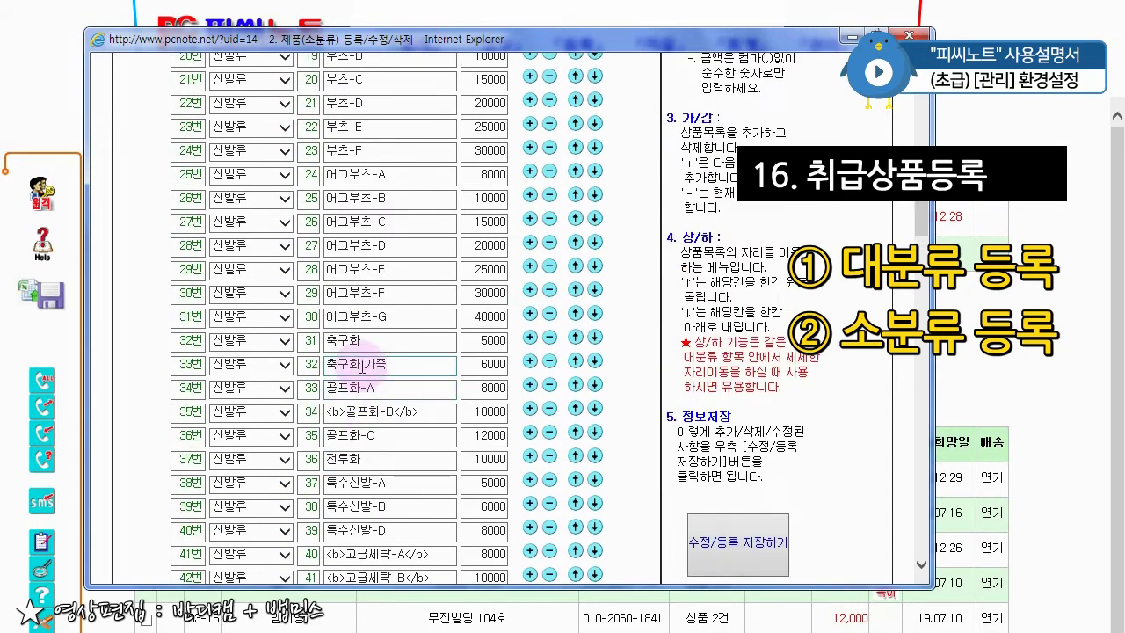
scroll(456, 255, "up", 1)
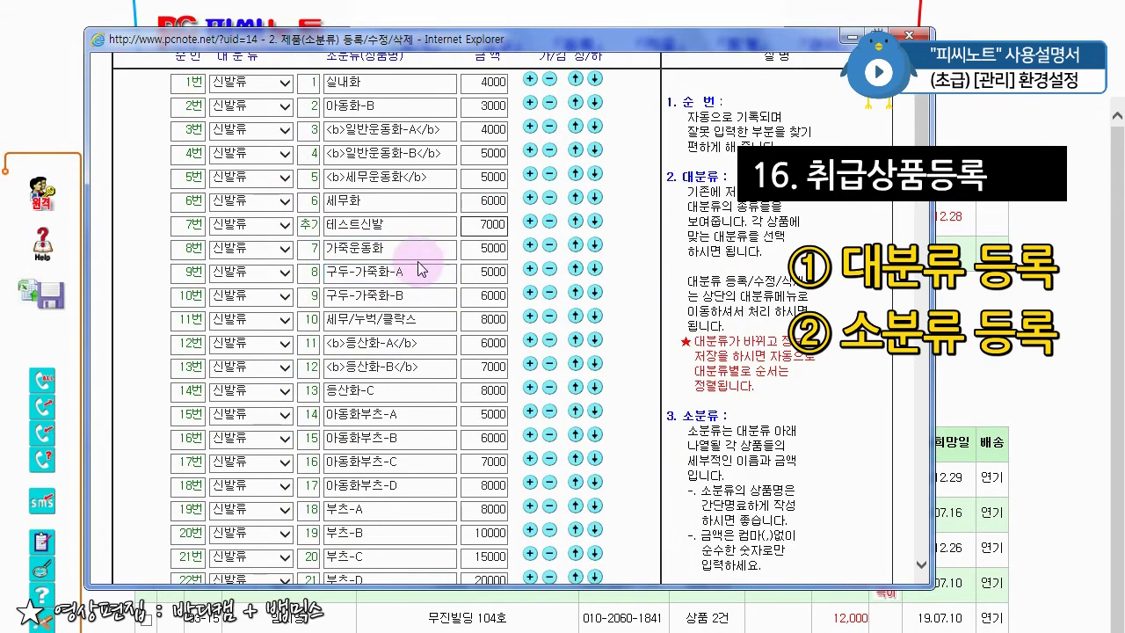
left_click(238, 232)
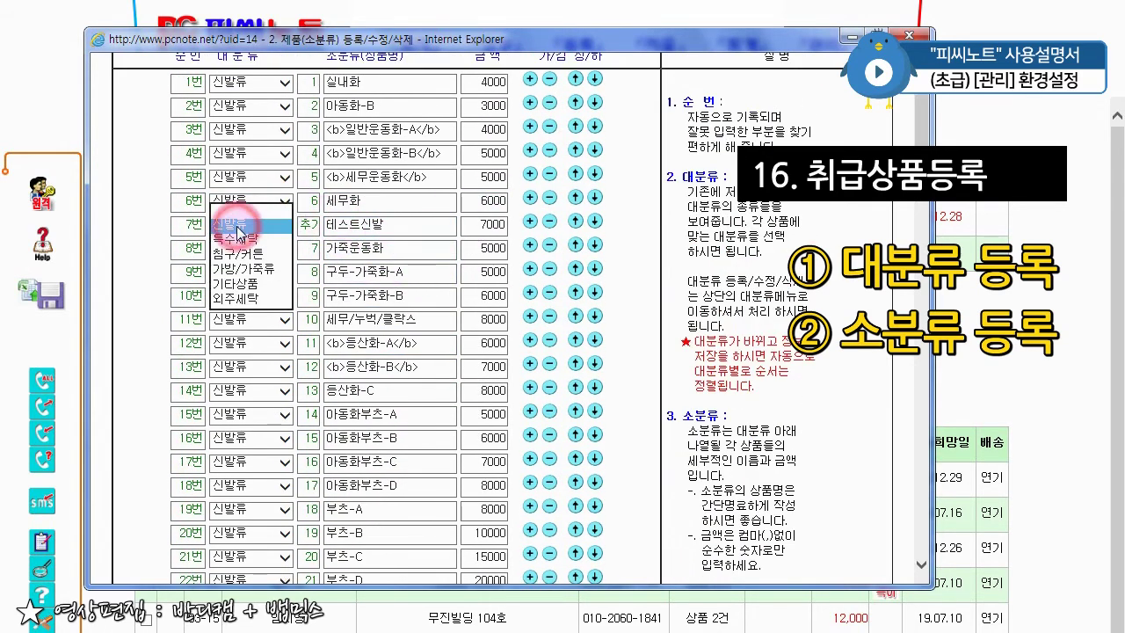
left_click(231, 299)
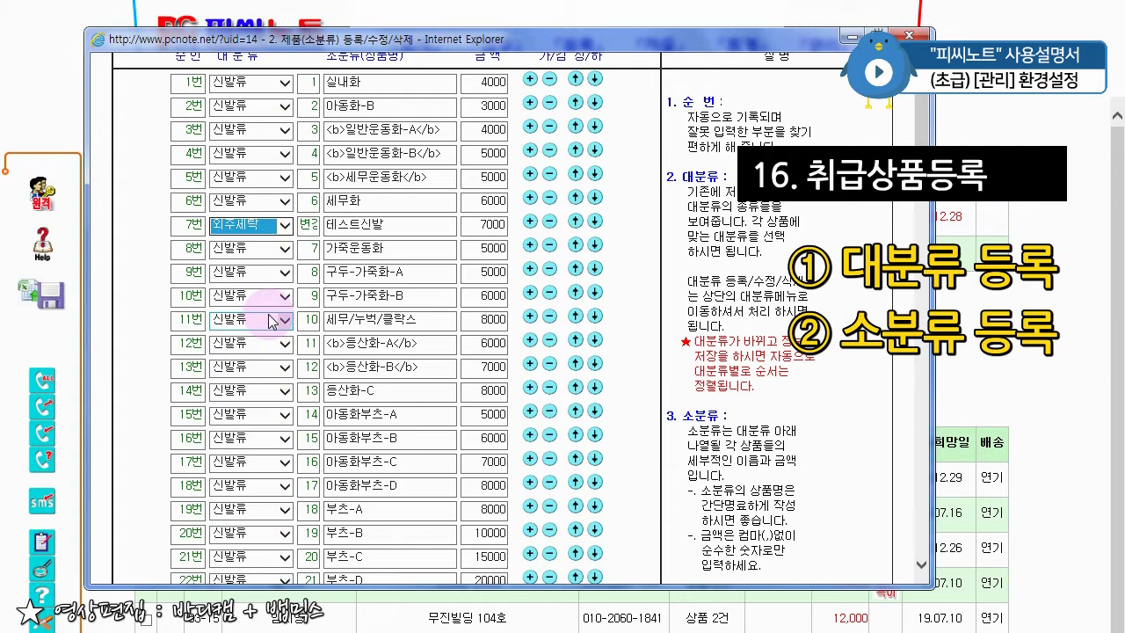
- Set the main category of the 테스트신발 product in row 7 back to 신발류
left_click(254, 226)
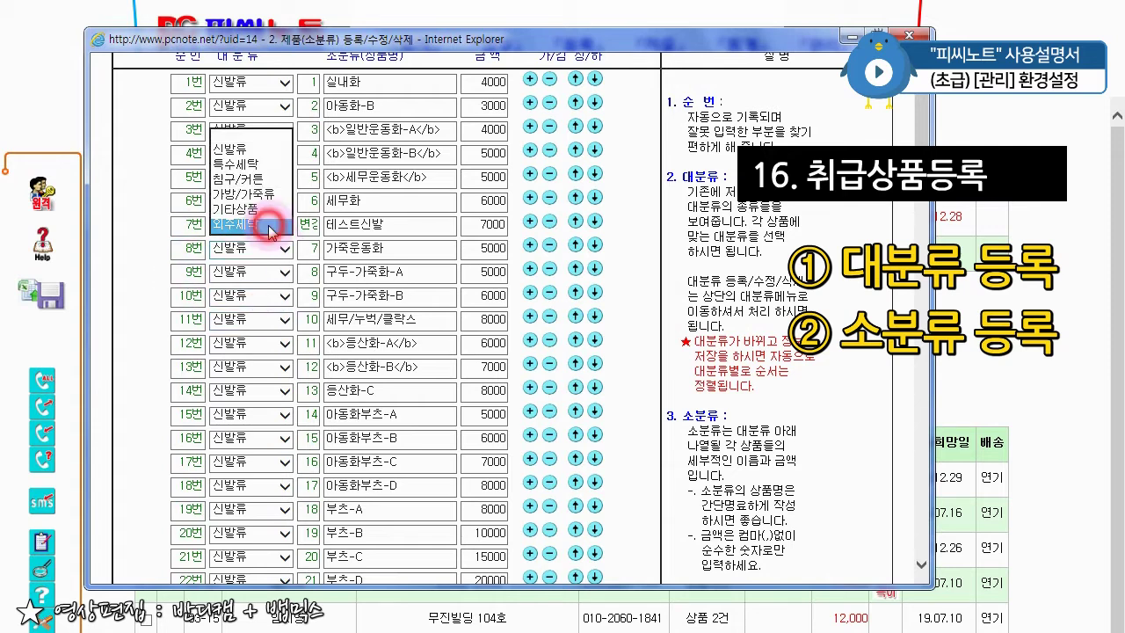
left_click(246, 157)
left_click(630, 259)
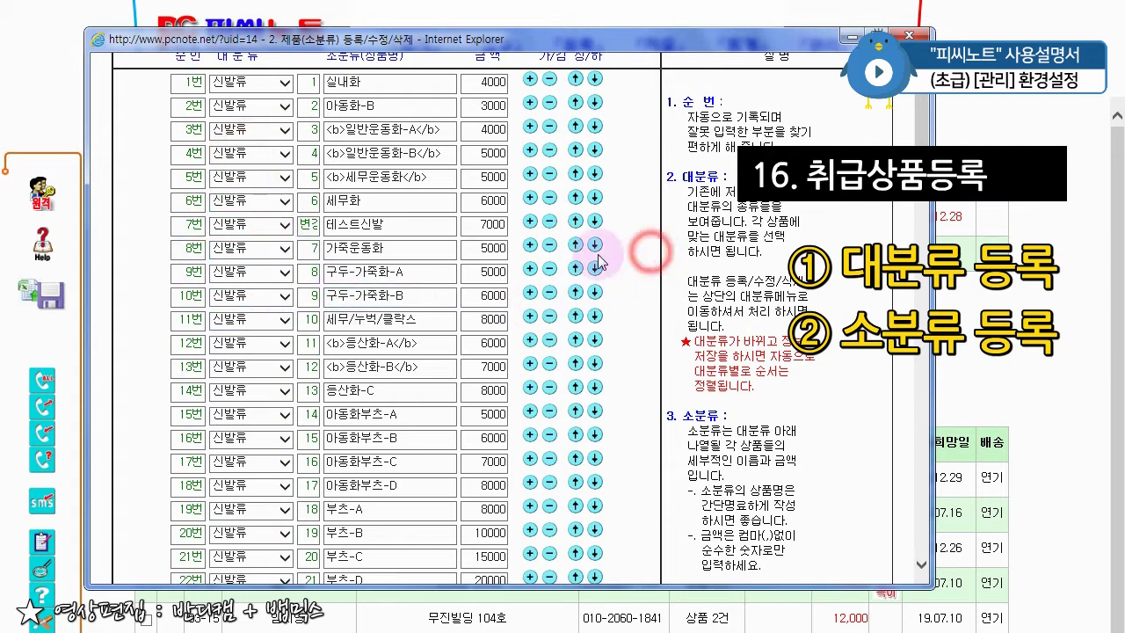
scroll(527, 280, "up", 2)
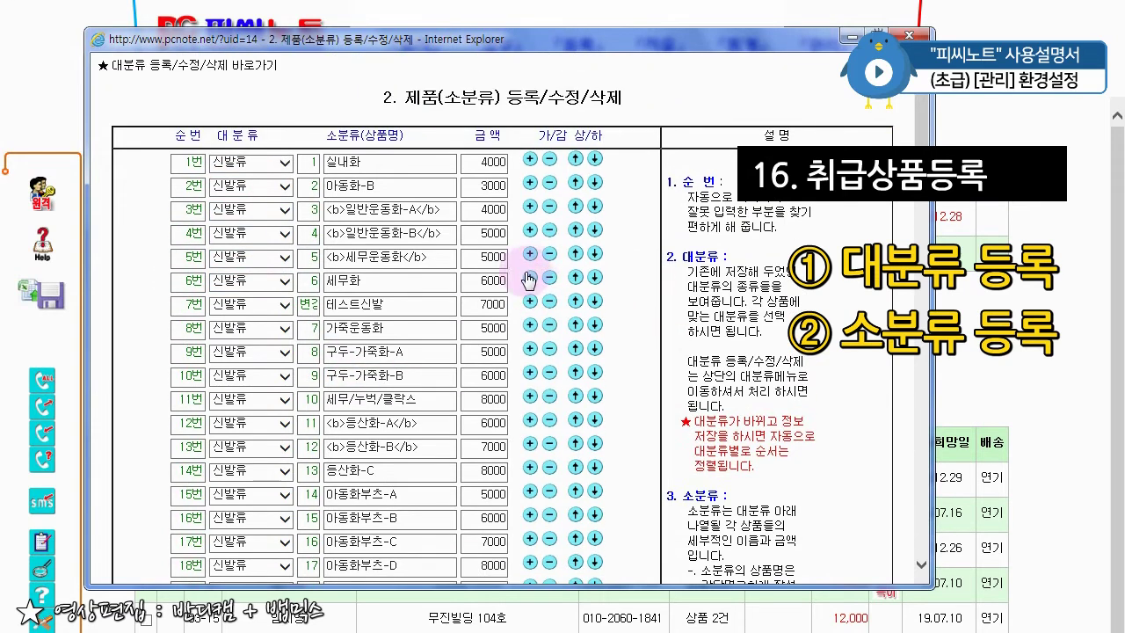
double_click(217, 139)
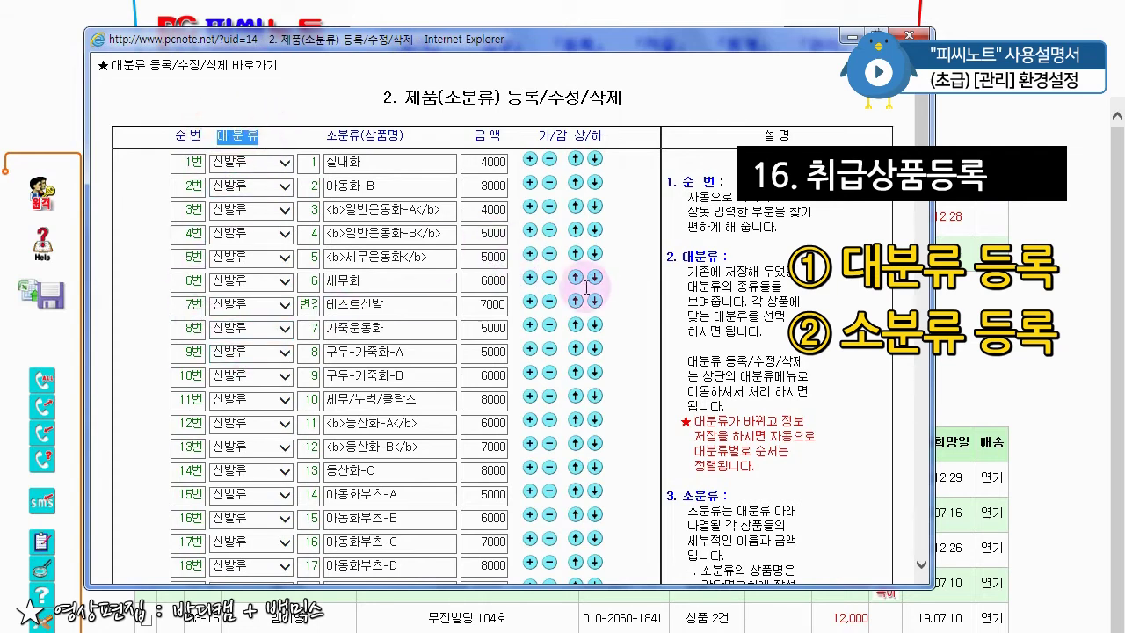
scroll(602, 296, "down", 5)
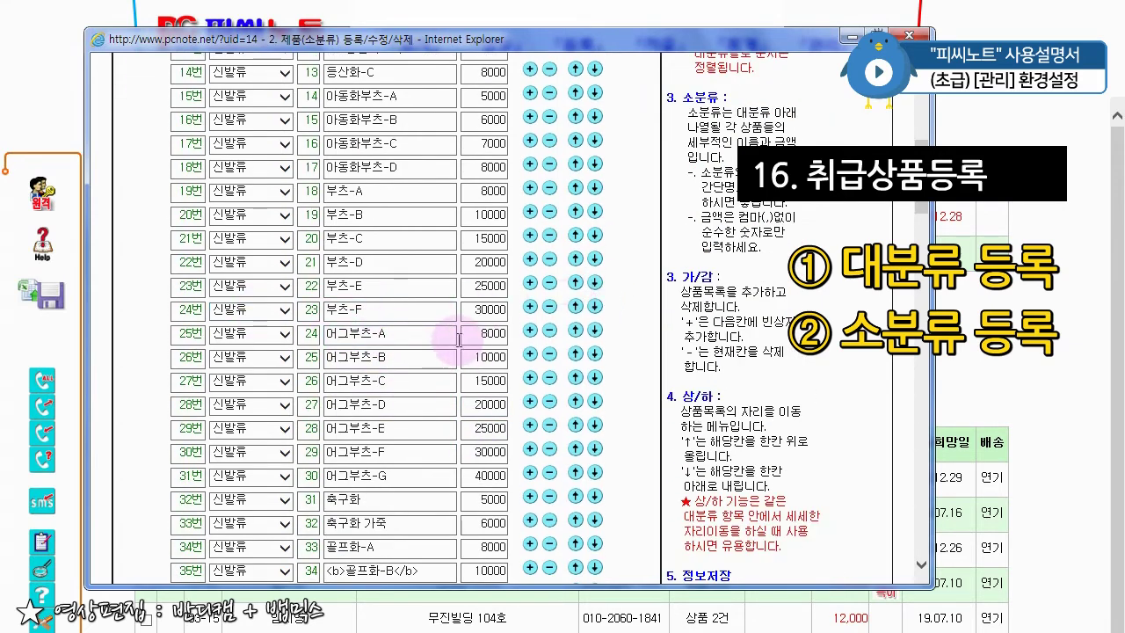
scroll(380, 353, "up", 5)
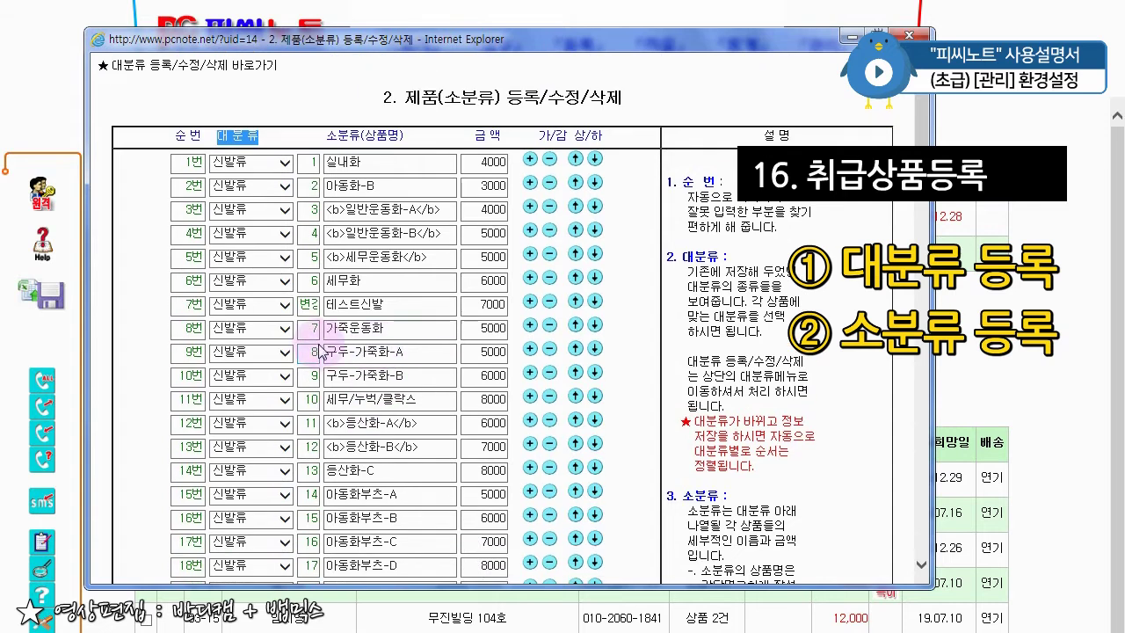
- Shorten the name of the product in row 7 to 트신발 and save the product list
left_click(388, 303)
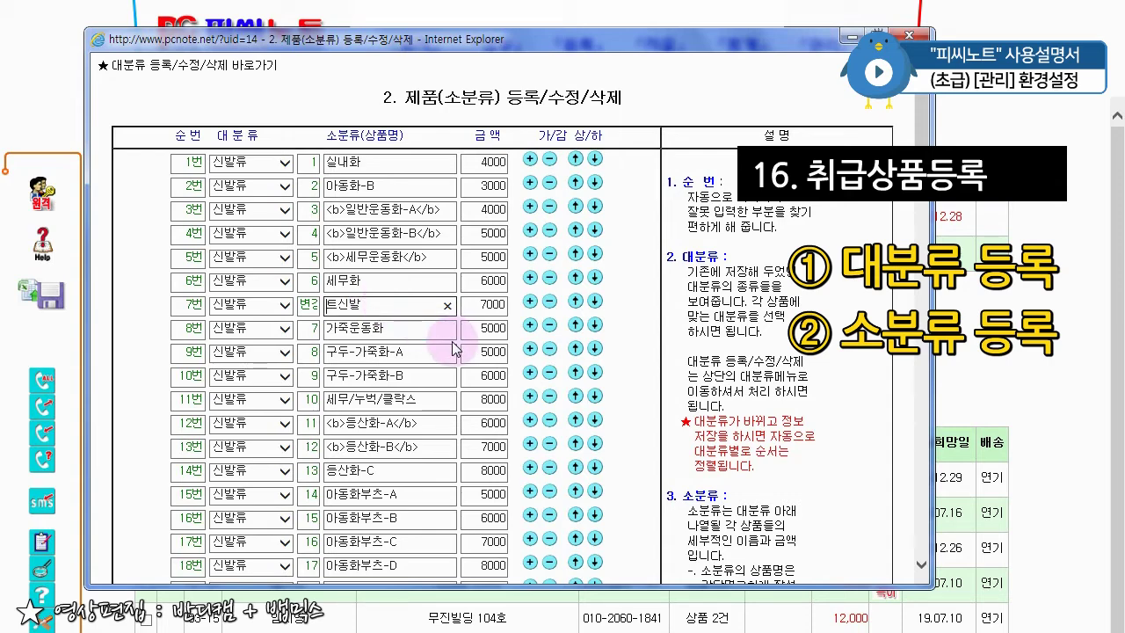
scroll(431, 347, "down", 10)
scroll(428, 357, "down", 12)
scroll(739, 262, "up", 10)
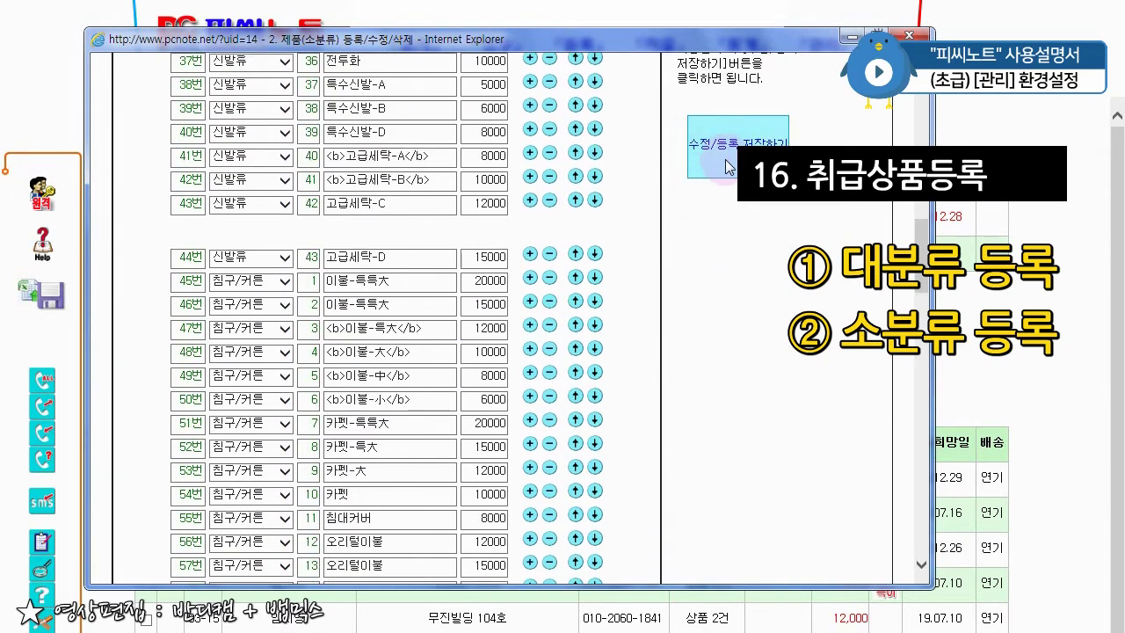
scroll(696, 193, "down", 20)
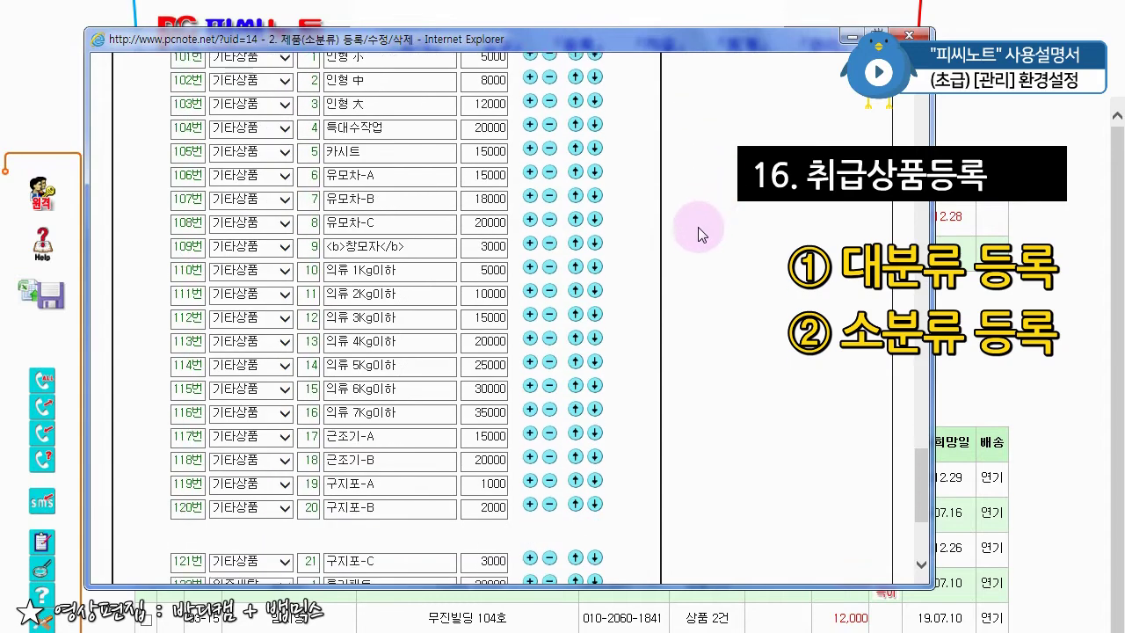
scroll(402, 231, "up", 15)
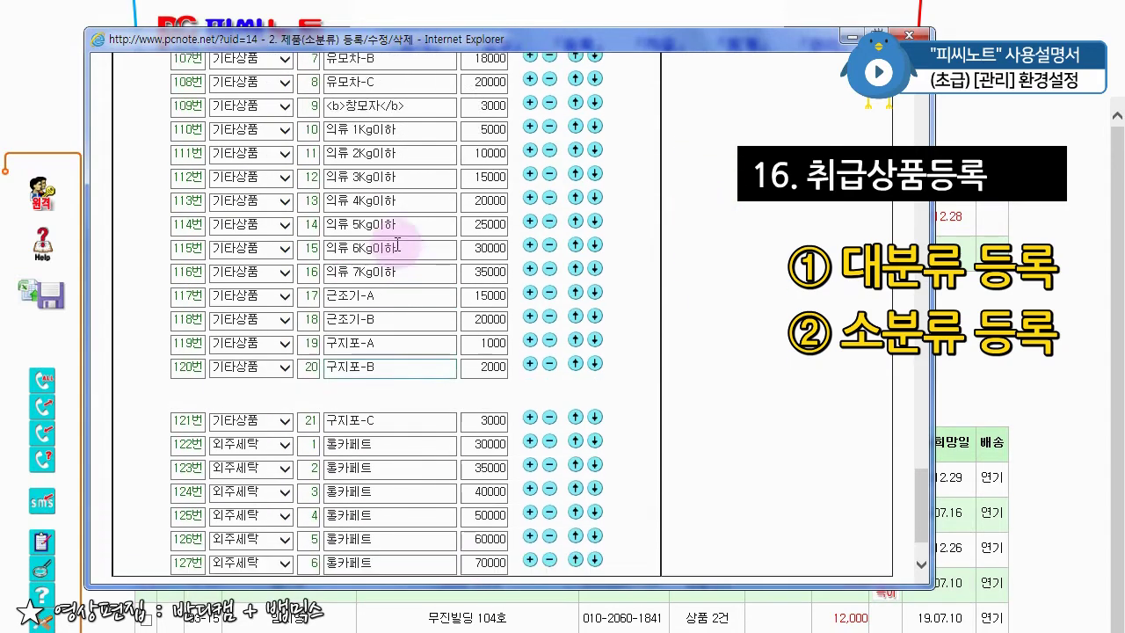
scroll(560, 259, "up", 7)
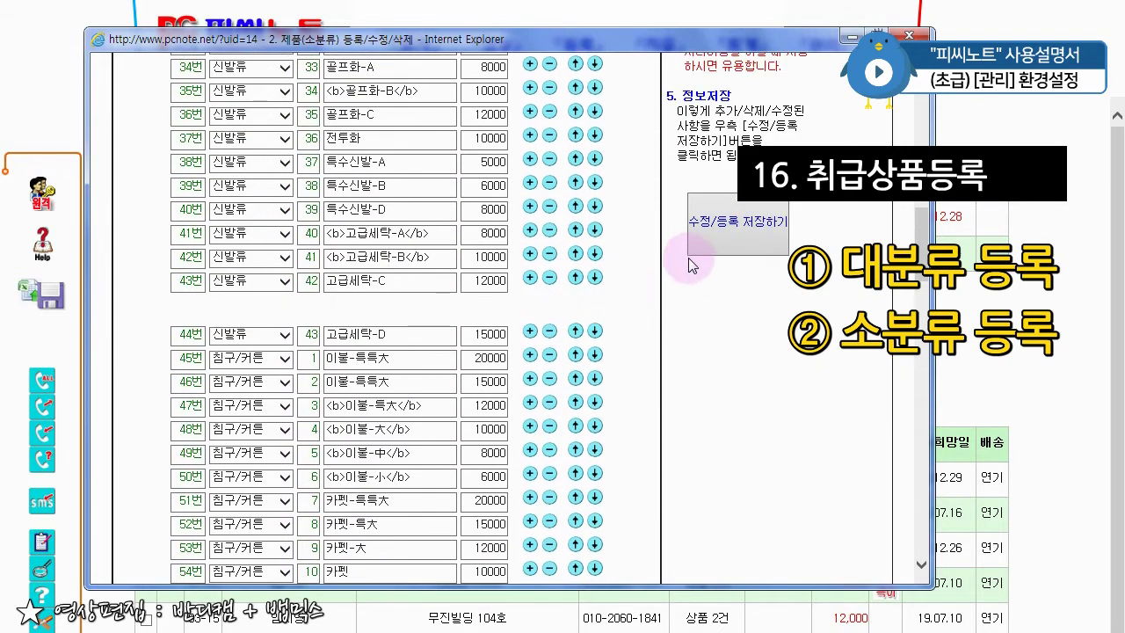
left_click(718, 238)
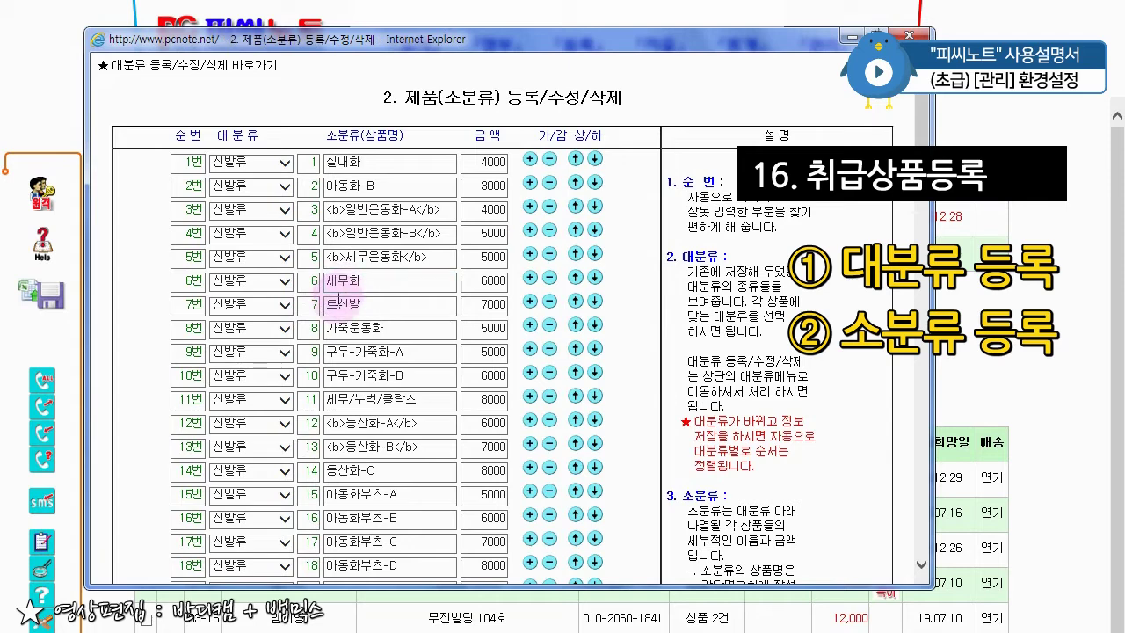
left_click_drag(333, 303, 397, 317)
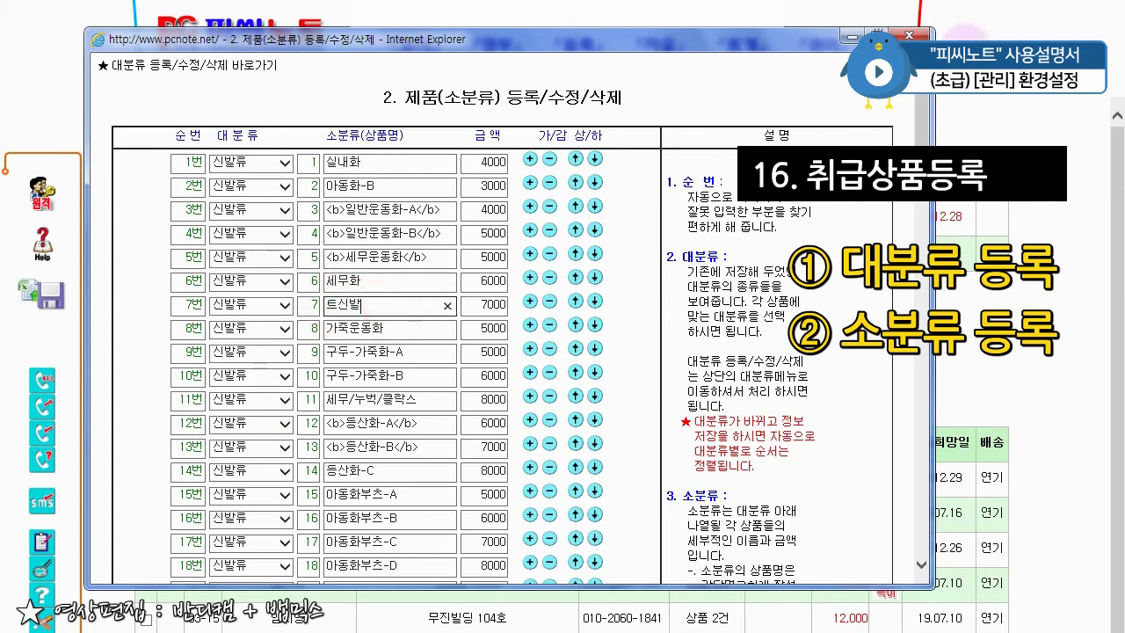
left_click(909, 35)
- Go to the new customer registration page (등록) and check the products offered under the 신발류 main category
left_click(567, 44)
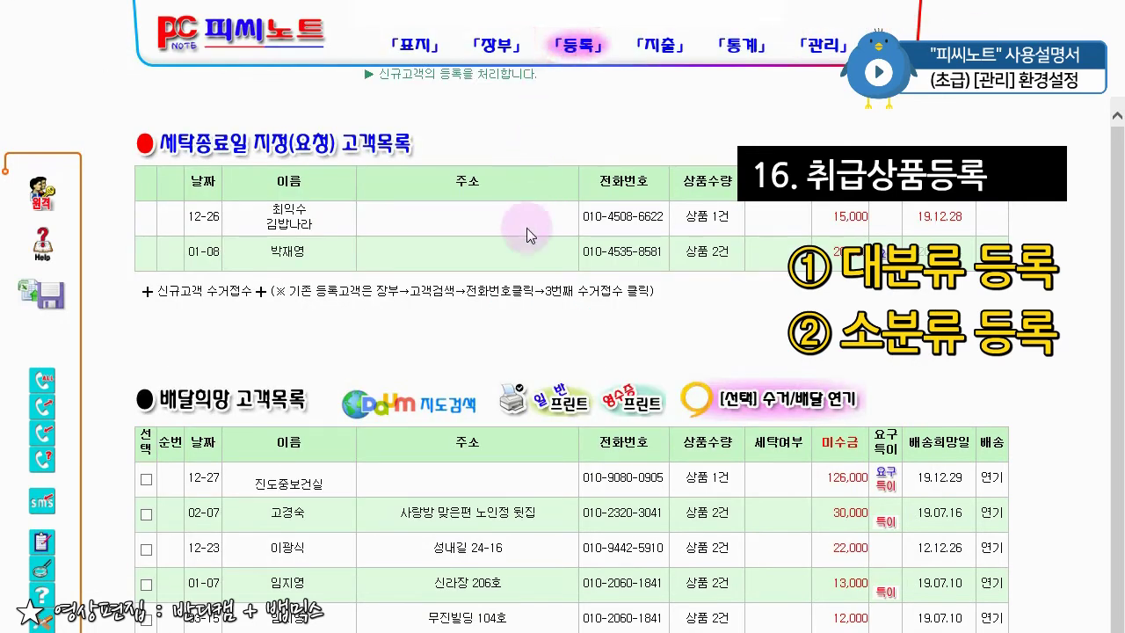
scroll(525, 244, "down", 4)
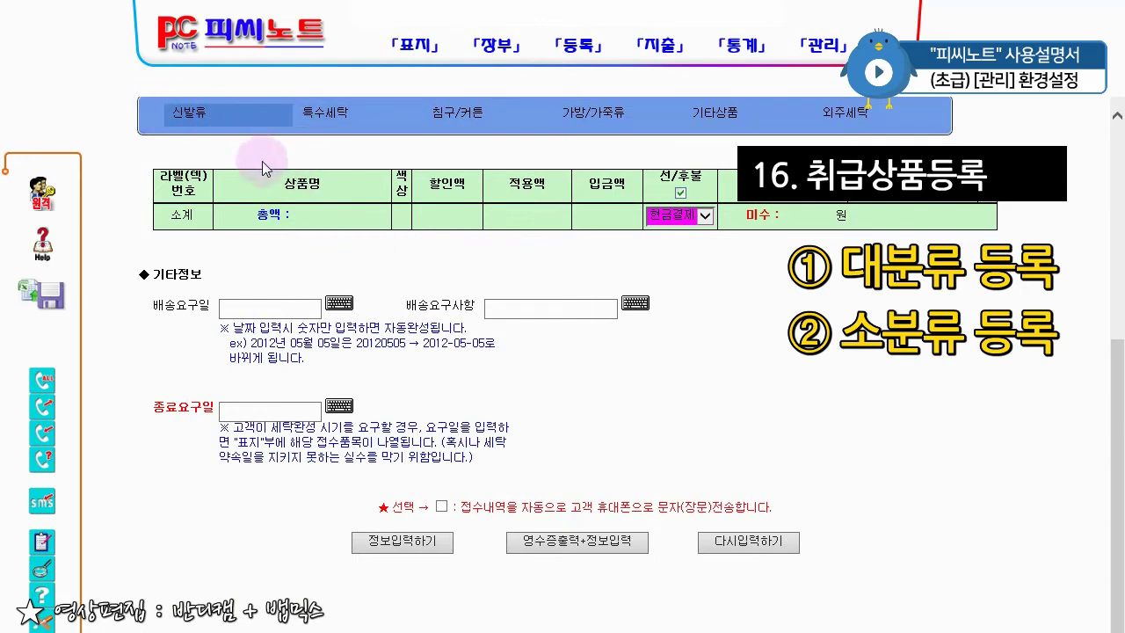
scroll(258, 165, "up", 4)
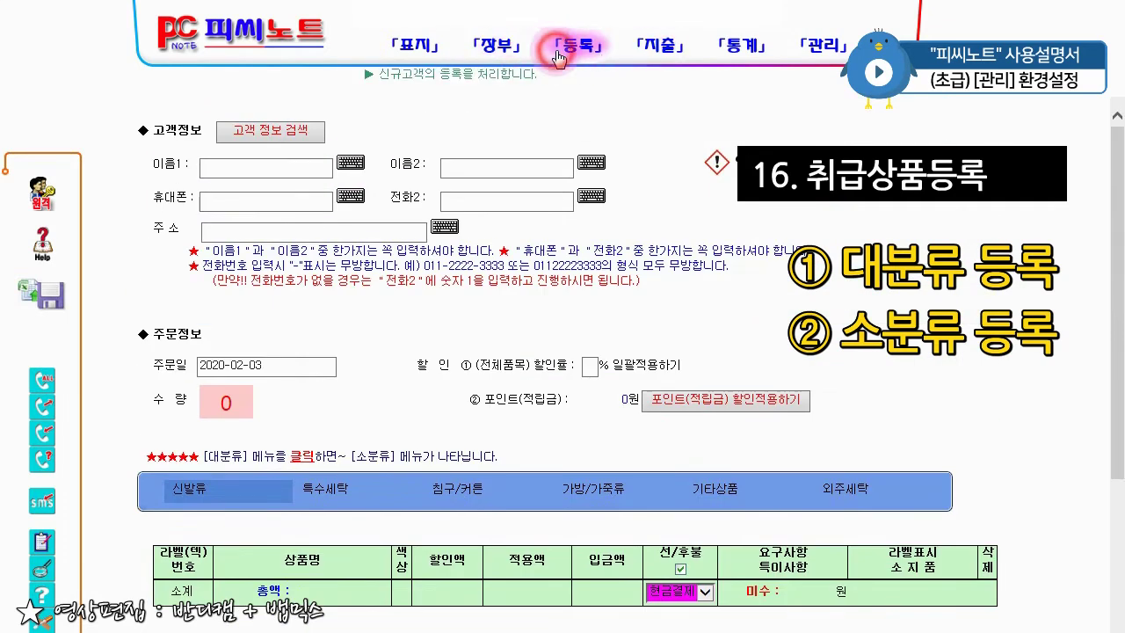
left_click(567, 48)
left_click(174, 495)
scroll(174, 494, "down", 3)
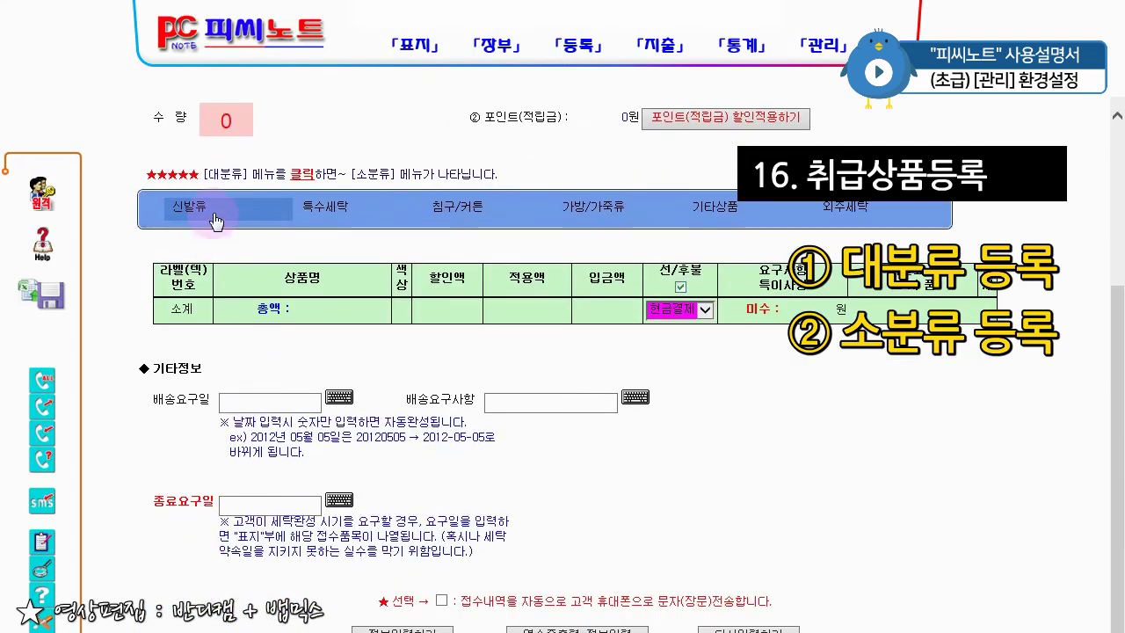
left_click(216, 223)
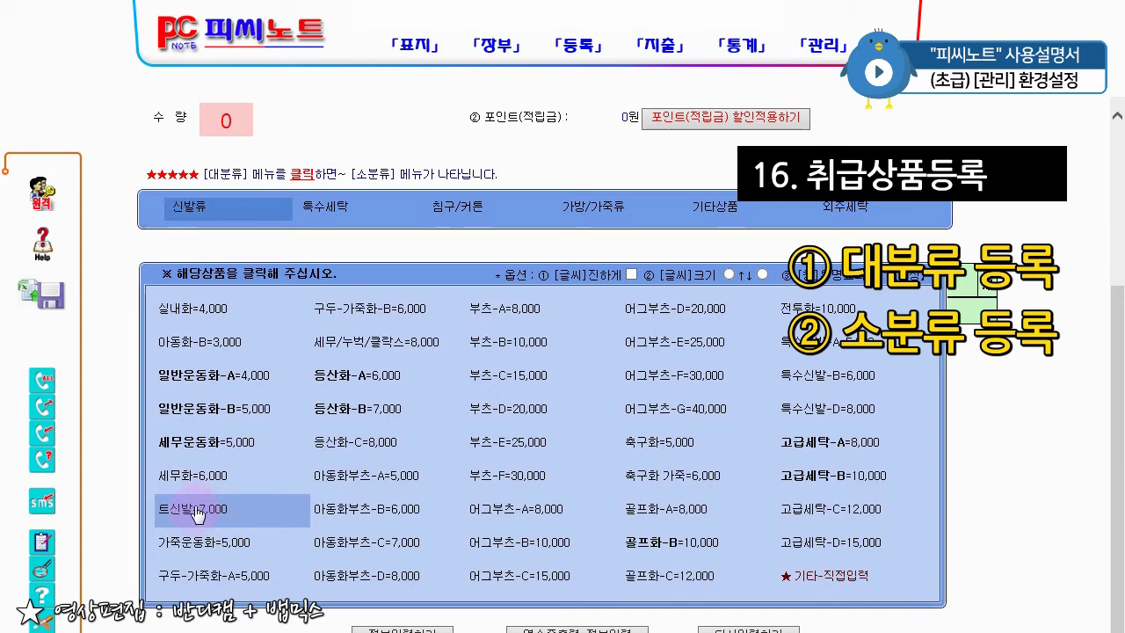
left_click(294, 272)
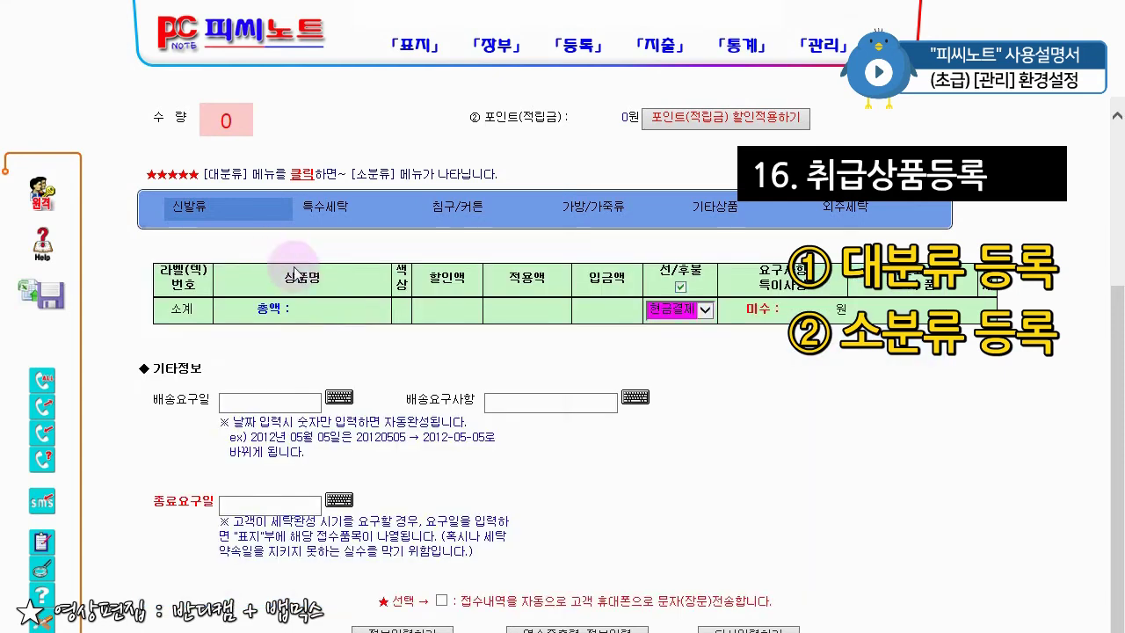
left_click(232, 209)
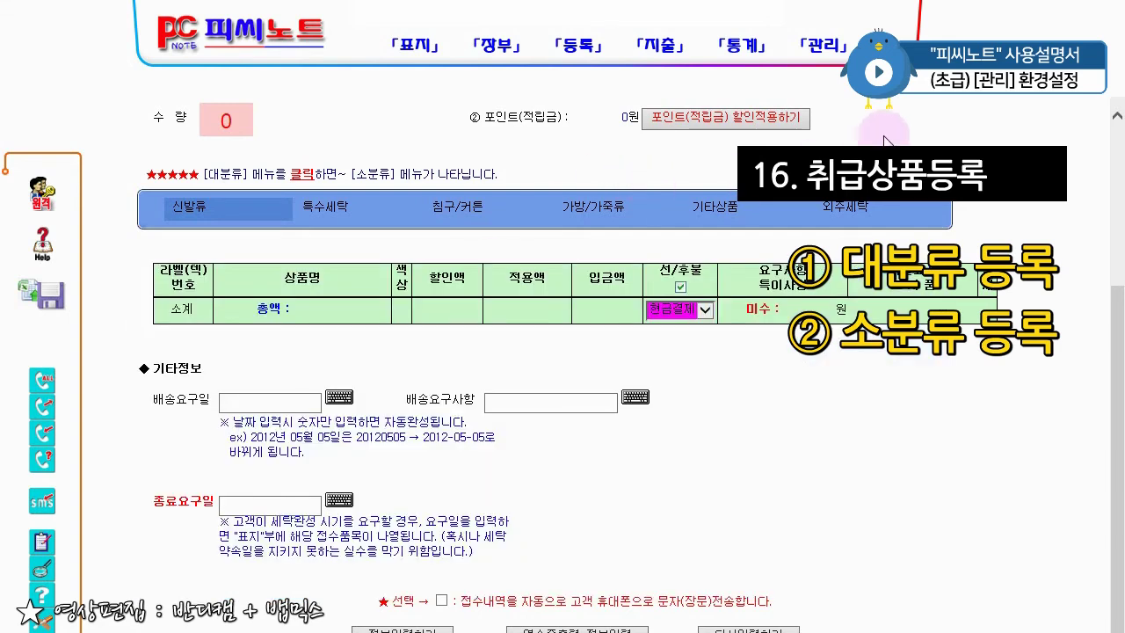
left_click(918, 99)
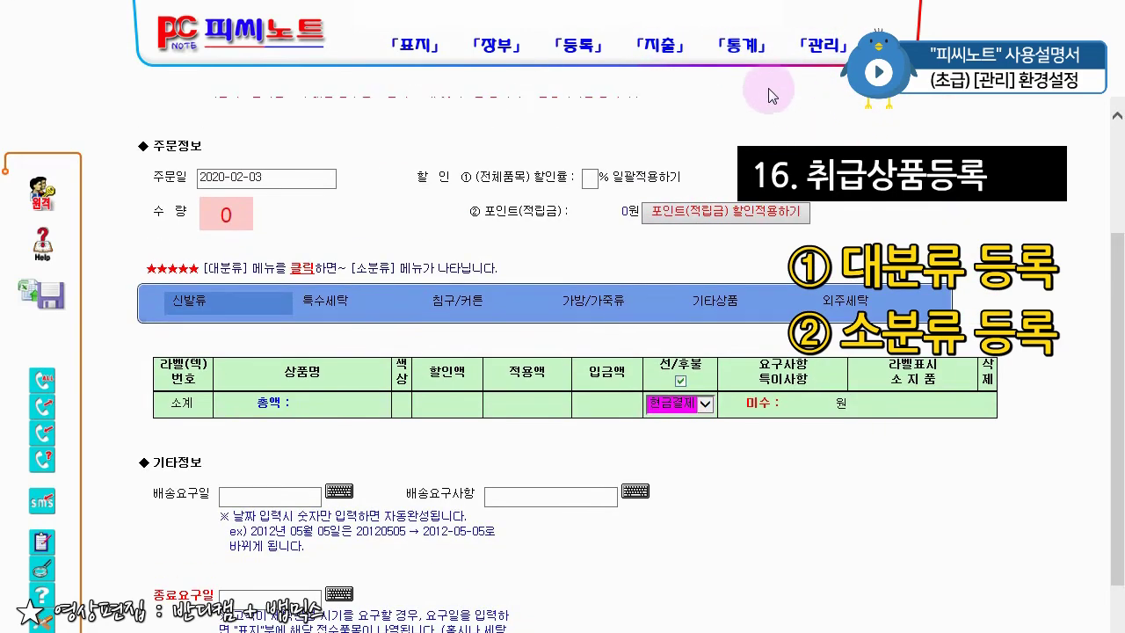
- Return to the environment settings (관리) and open the laundry technical fee registration window of item 18, 기술료 설정
left_click(821, 46)
scroll(492, 290, "down", 5)
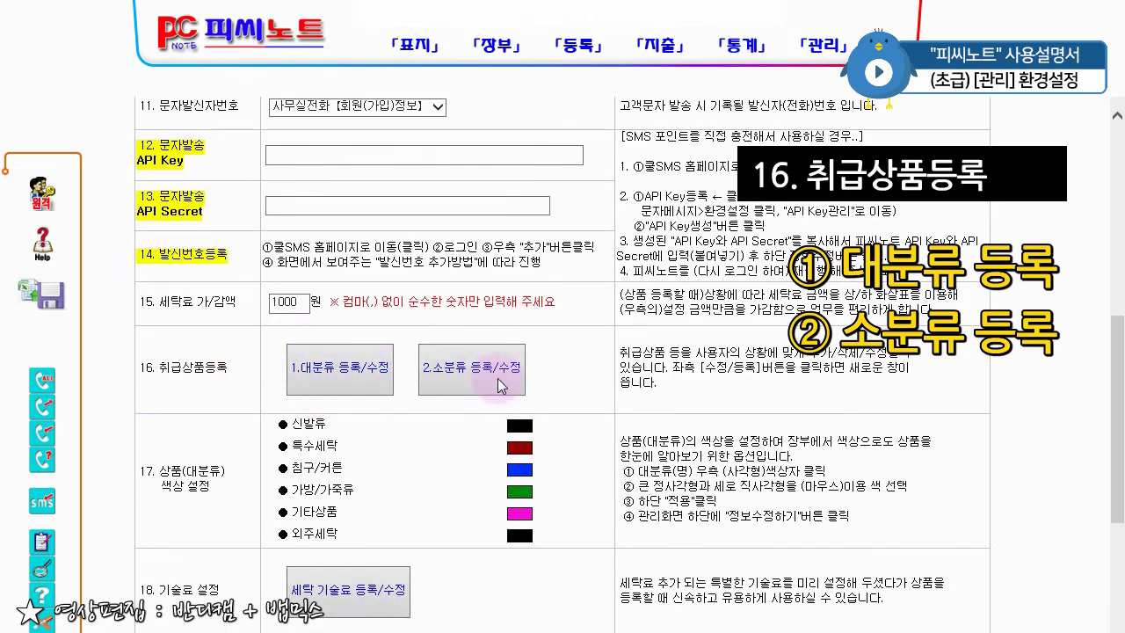
scroll(505, 383, "down", 2)
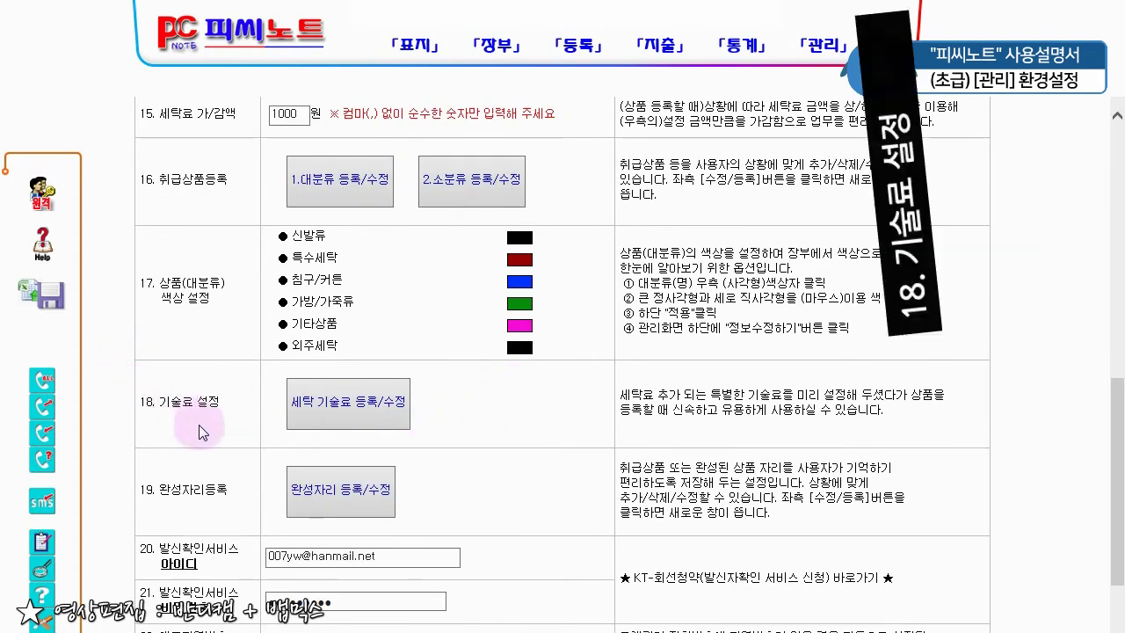
left_click(318, 421)
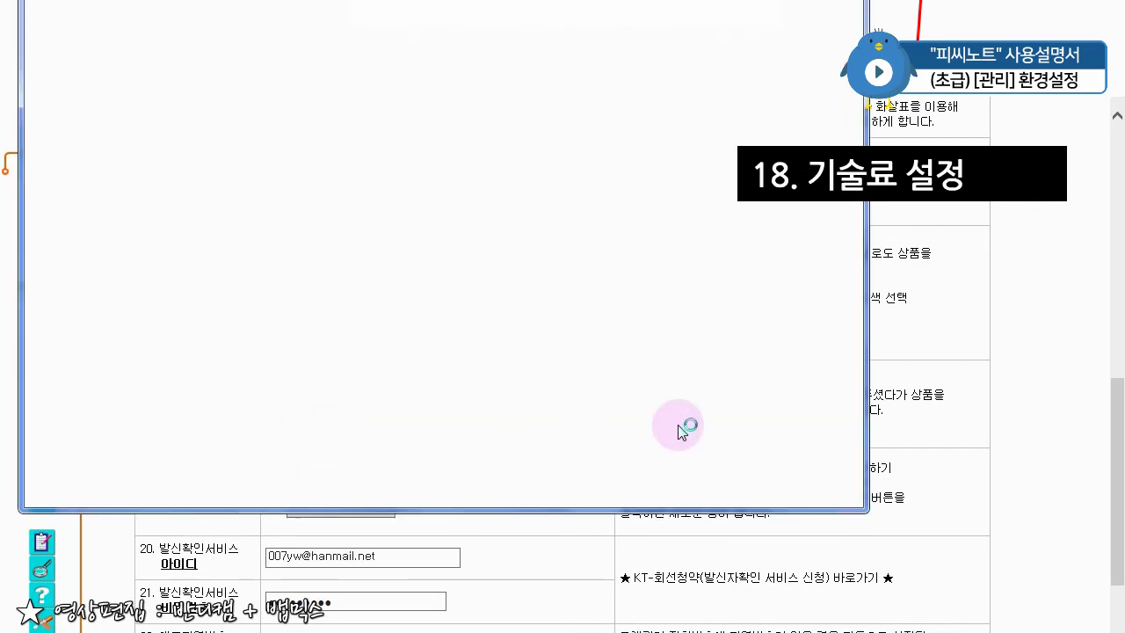
left_click_drag(474, 0, 493, 119)
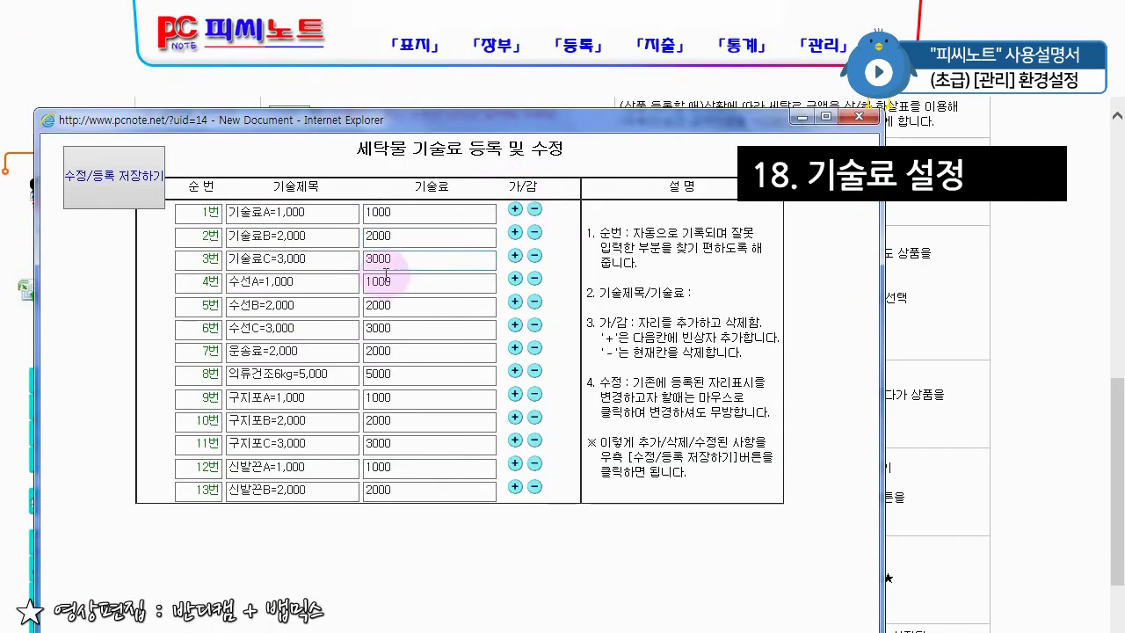